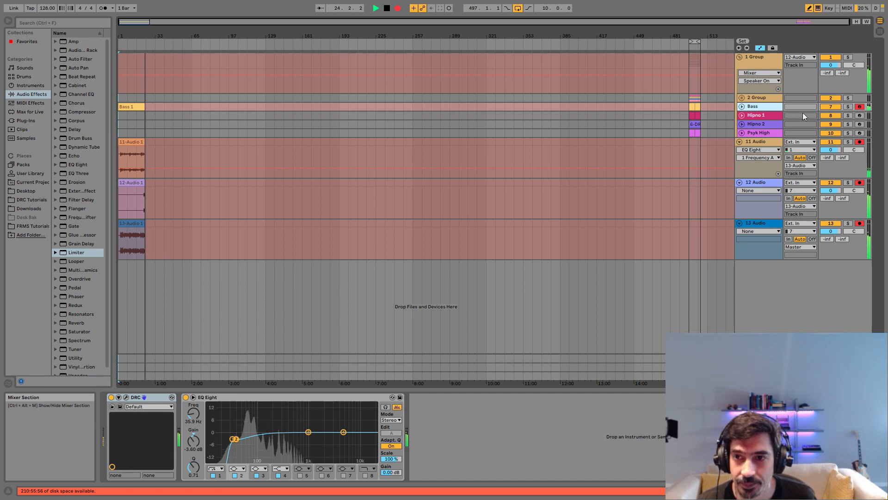
Fold the 11 Audio and 12 Audio tracks and open the Bass track's DRC synth in its own window
left_click(739, 142)
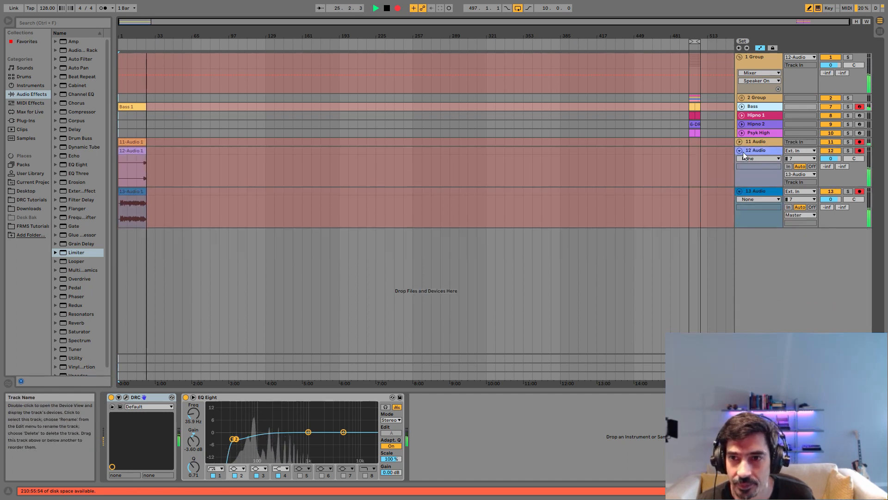
left_click(740, 150)
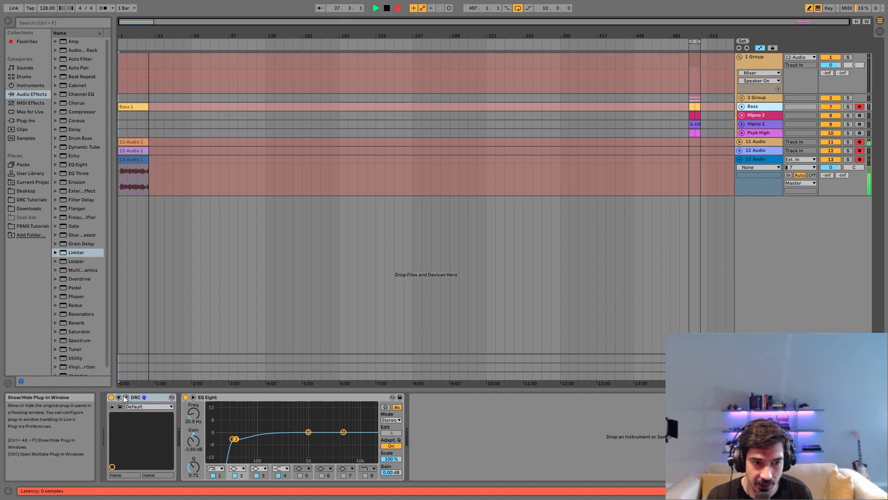
key("ctrl+alt+p")
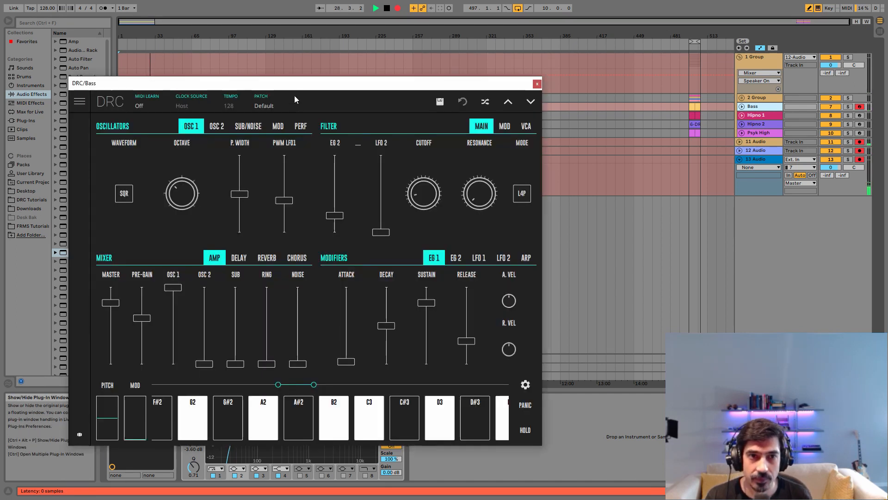
left_click_drag(294, 87, 400, 66)
Load the second Default patch from the Factory bank in the DRC synth
left_click(373, 78)
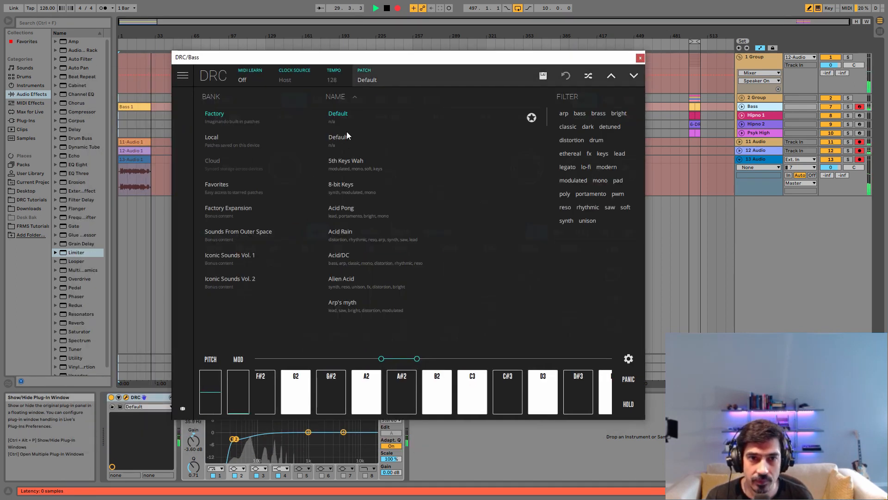
left_click(346, 131)
left_click(396, 79)
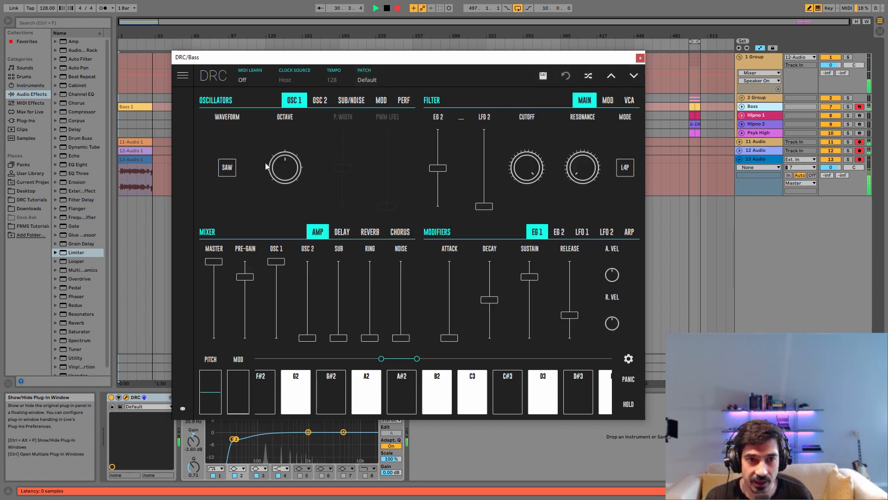
Lower oscillator 1's octave and change its waveform to SQR
left_click_drag(267, 164, 281, 196)
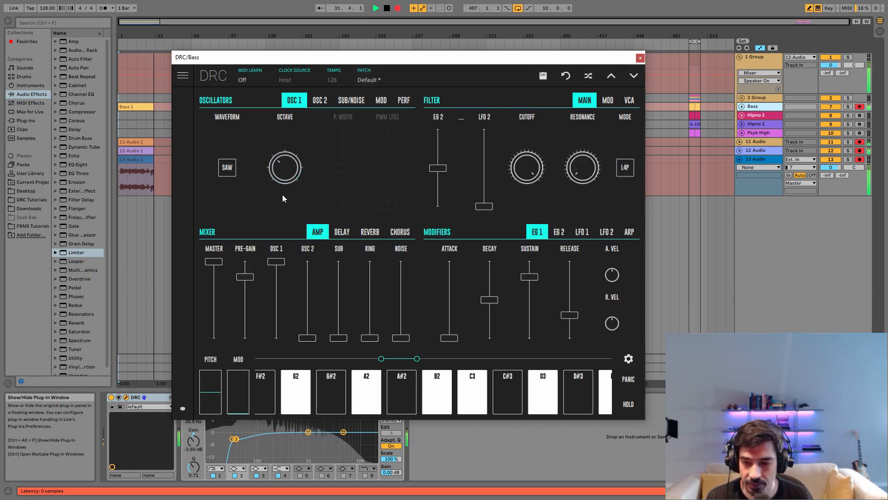
left_click(228, 168)
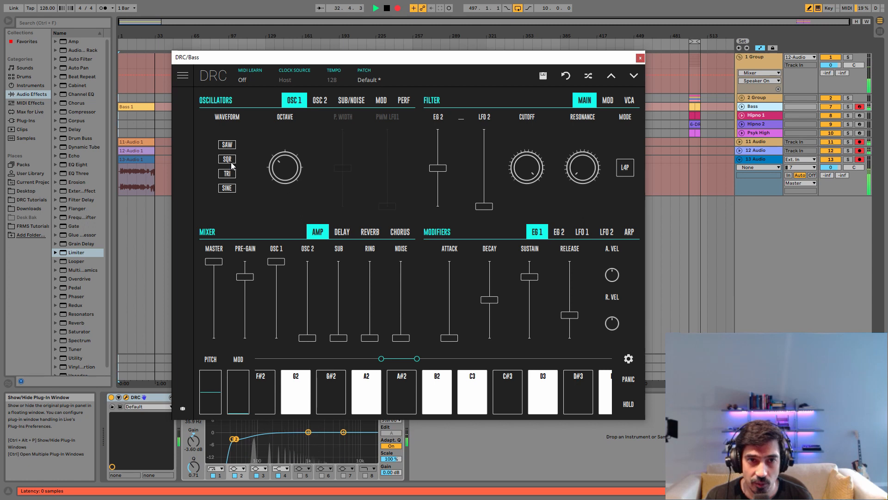
left_click(228, 160)
Set the oscillators' performance mode to UNI
left_click(403, 100)
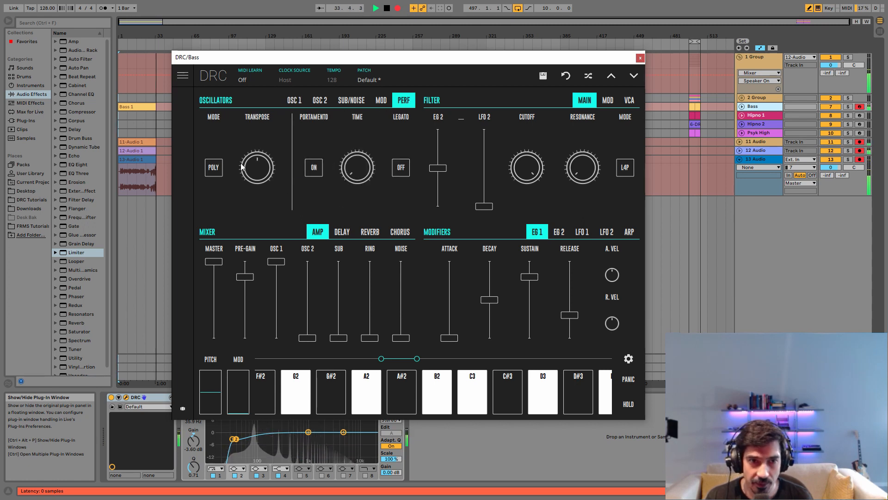
left_click(220, 182)
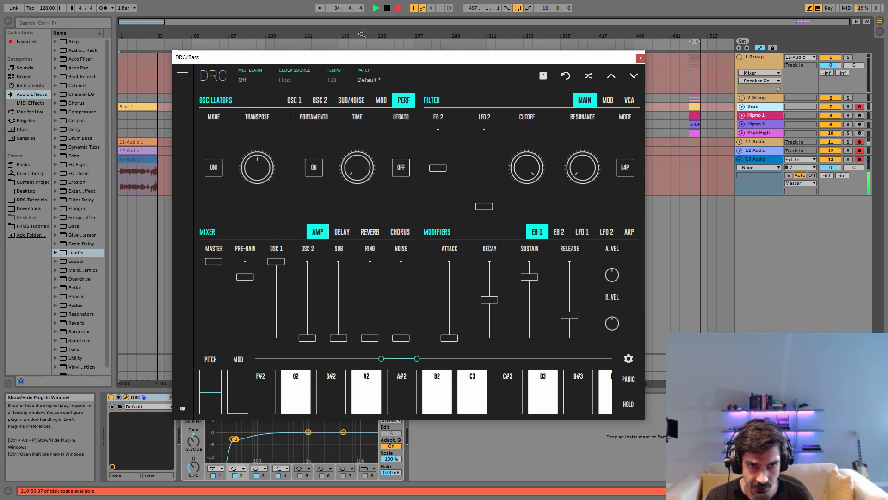
mouse_move(360, 58)
left_mouse_down()
mouse_move(362, 79)
mouse_move(359, 57)
left_mouse_up()
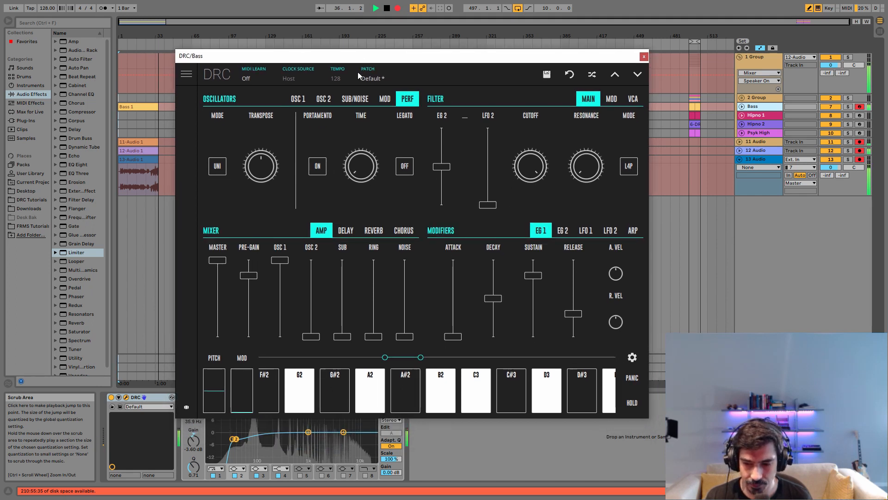
Lower the amp mixer's levels: master to about four fifths, OSC 1 to about half and pre-gain to about three fifths
left_click(220, 283)
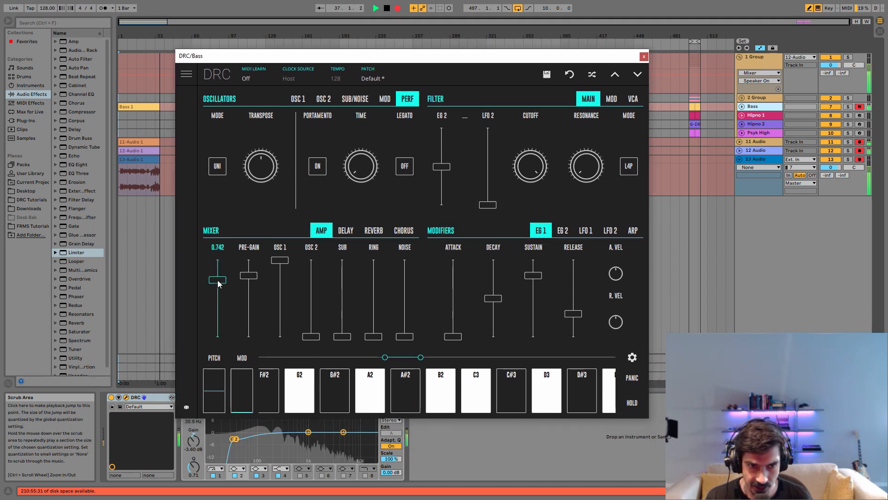
left_click_drag(222, 282, 230, 275)
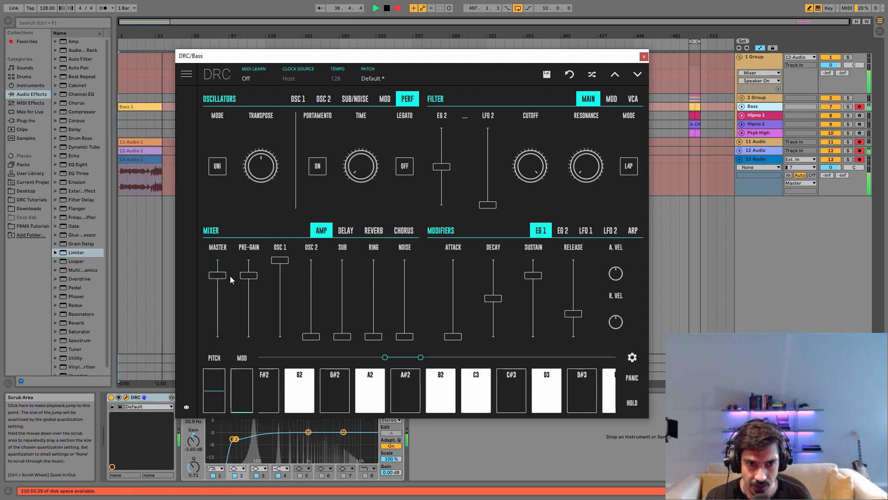
left_click(280, 299)
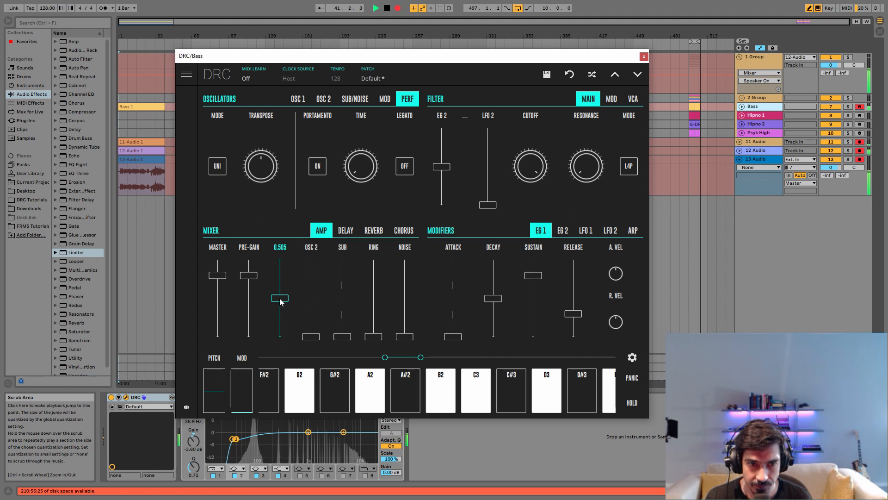
left_click_drag(280, 302, 275, 300)
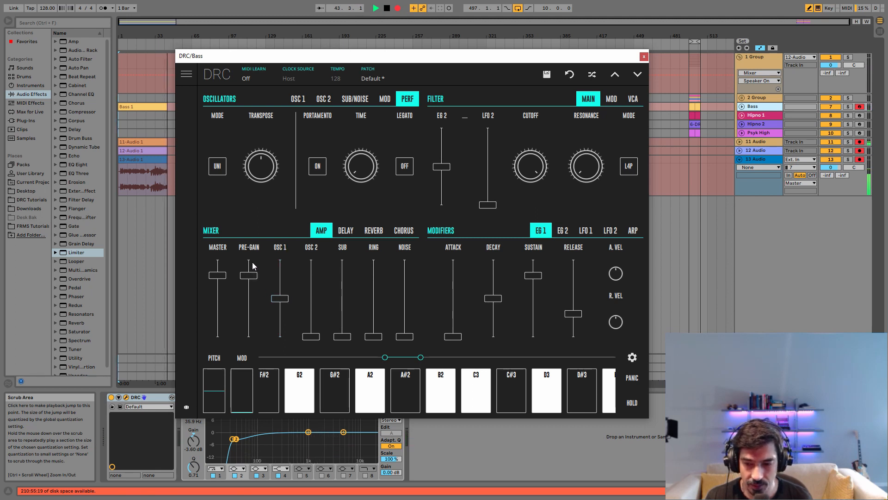
left_click_drag(249, 276, 245, 292)
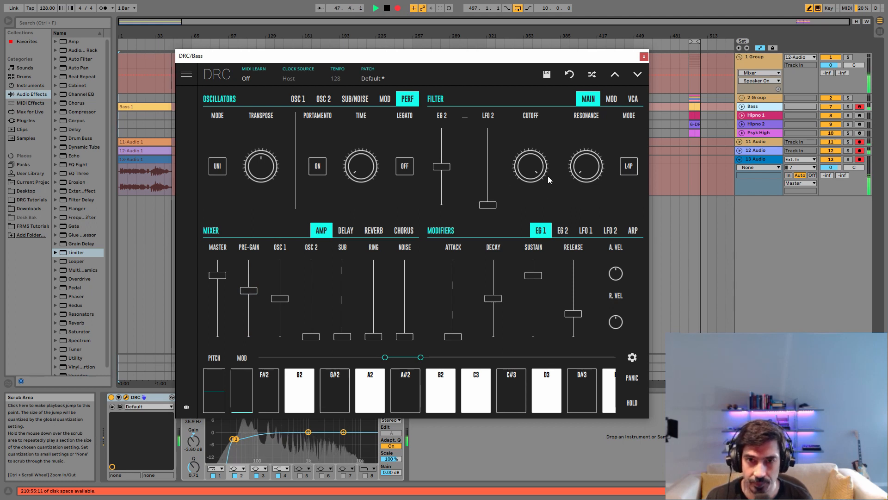
Lower the filter's EG 2 amount to about a fifth of the slider and its cutoff to about 0.12
left_click_drag(530, 165, 546, 226)
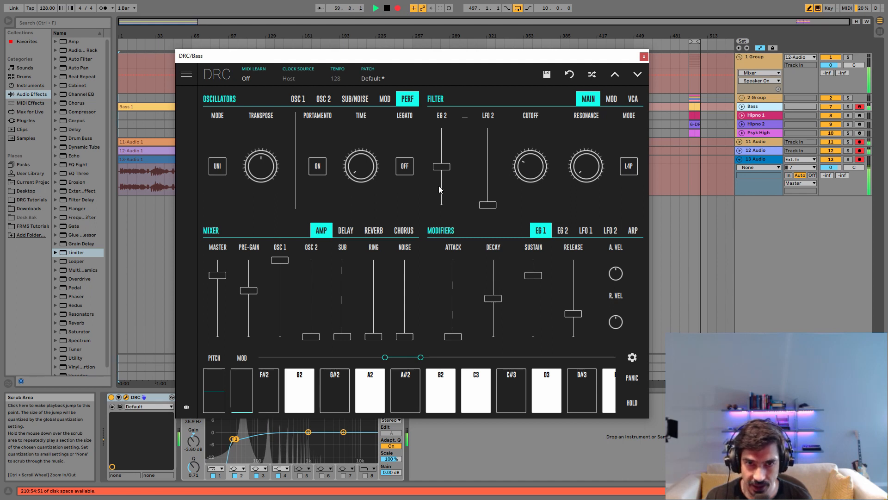
left_click_drag(440, 188, 447, 191)
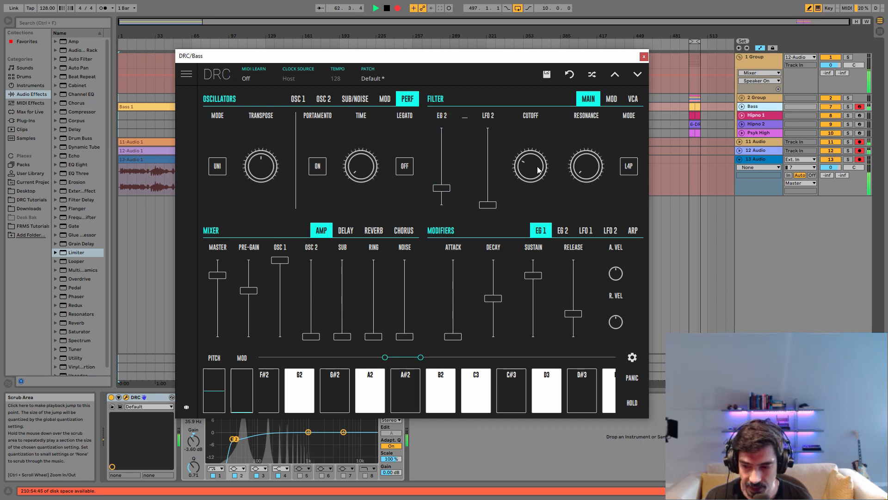
left_click_drag(539, 170, 525, 204)
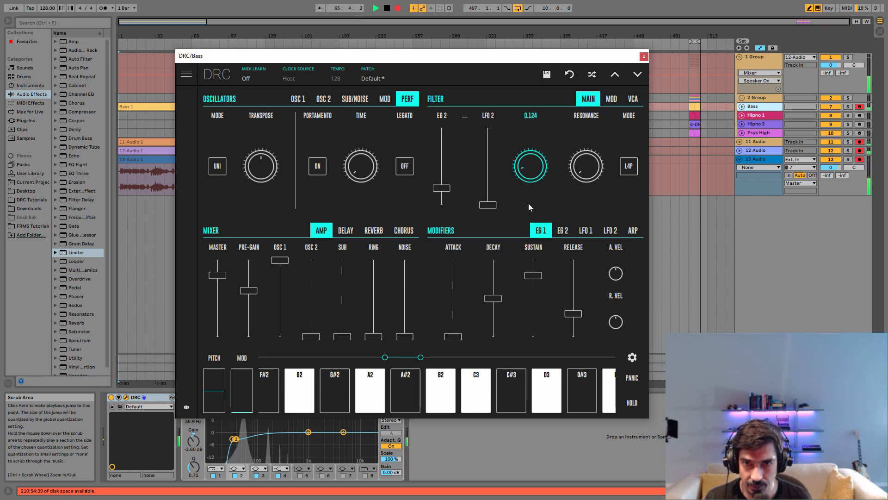
left_click_drag(529, 203, 529, 203)
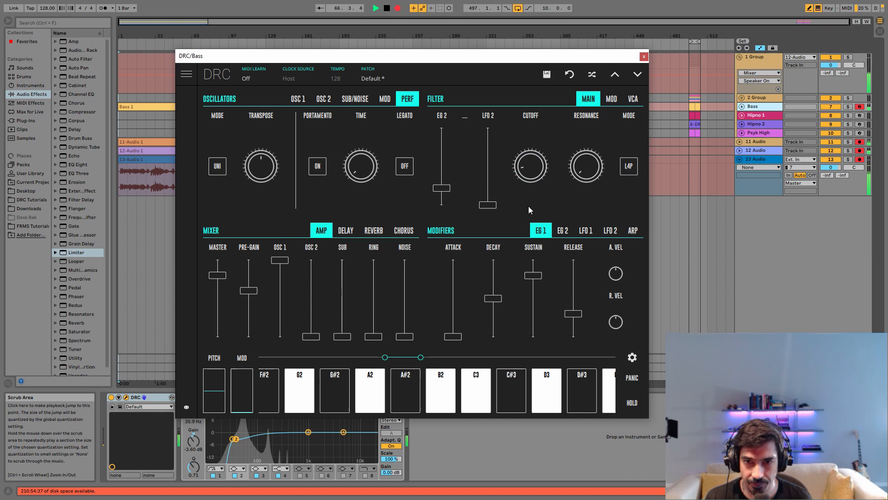
Set LFO 1's waveform to F S&H and raise oscillator 1's PWM LFO1 amount to about two fifths
left_click(584, 232)
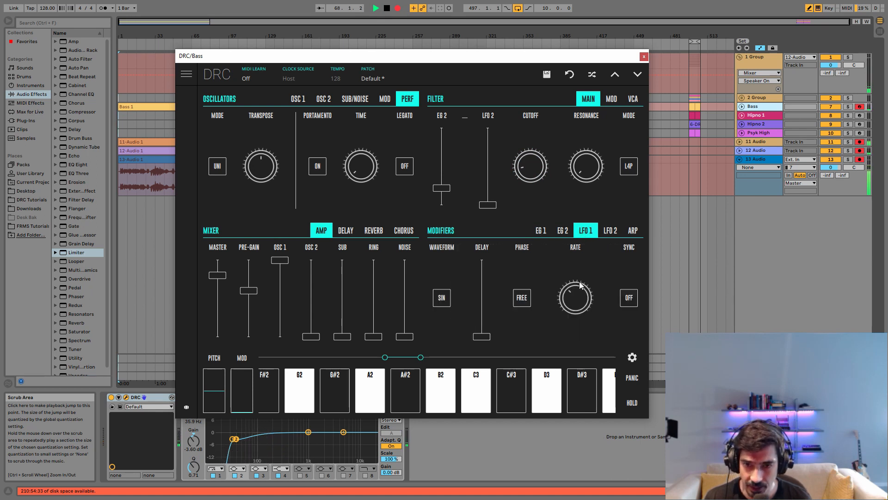
left_click_drag(578, 293, 577, 306)
left_click(442, 297)
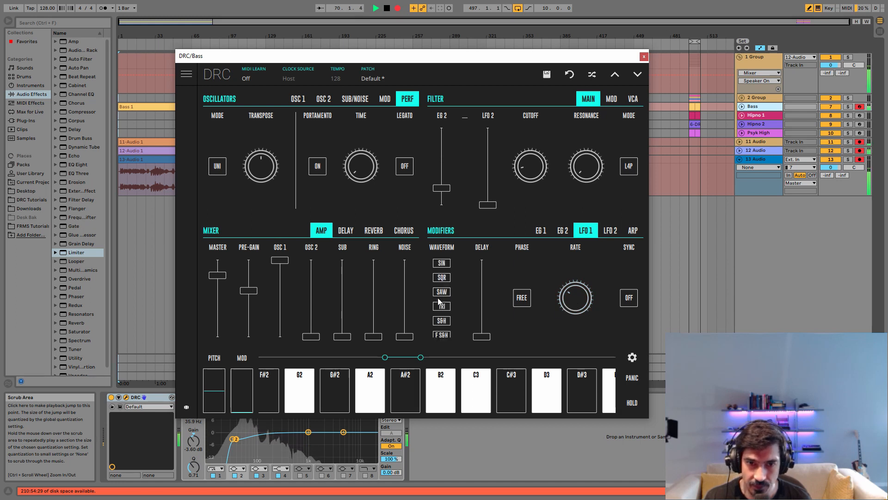
left_click(442, 327)
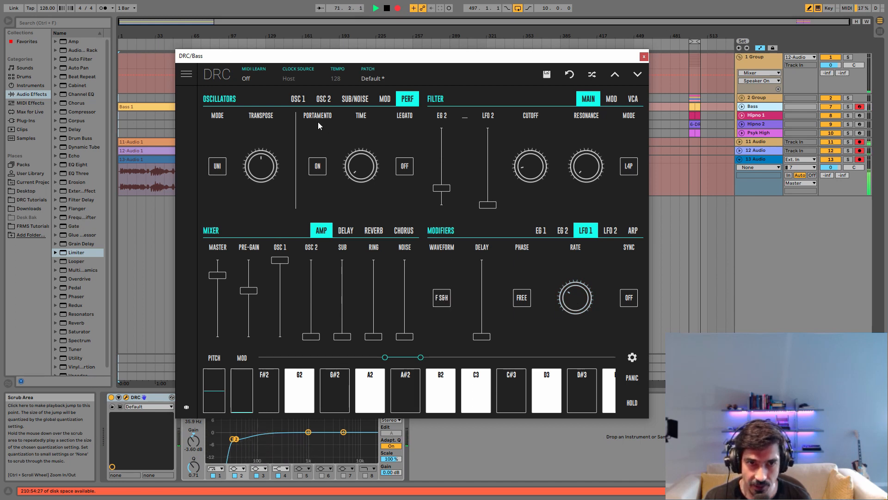
left_click(299, 100)
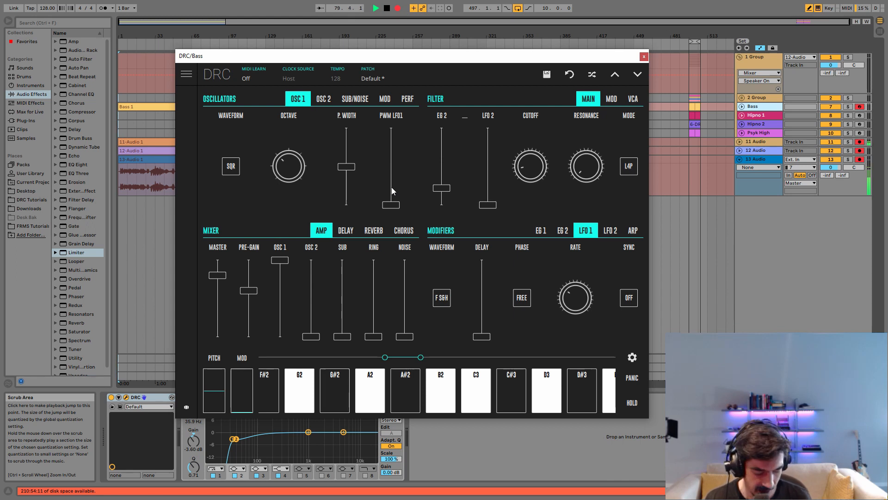
mouse_move(391, 187)
left_mouse_down()
mouse_move(406, 169)
mouse_move(398, 178)
left_mouse_up()
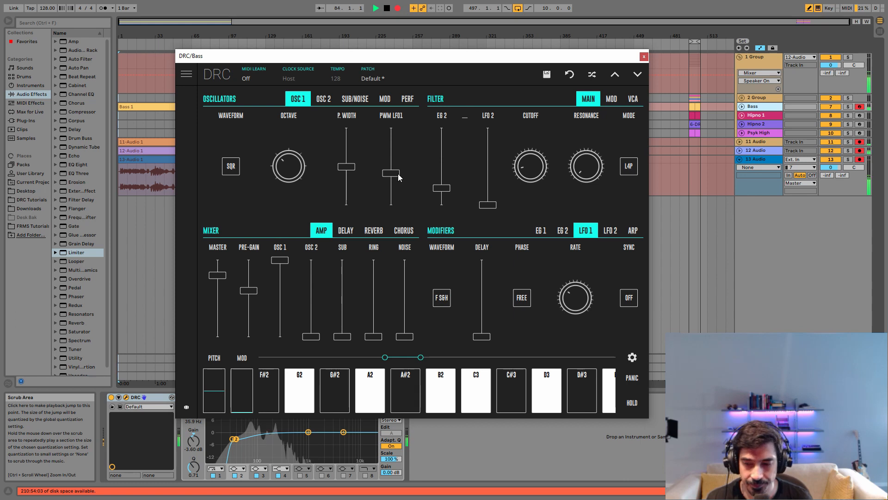
Raise EG 1's attack slightly above zero, and set EG 2's decay and sustain to maximum
left_click(539, 230)
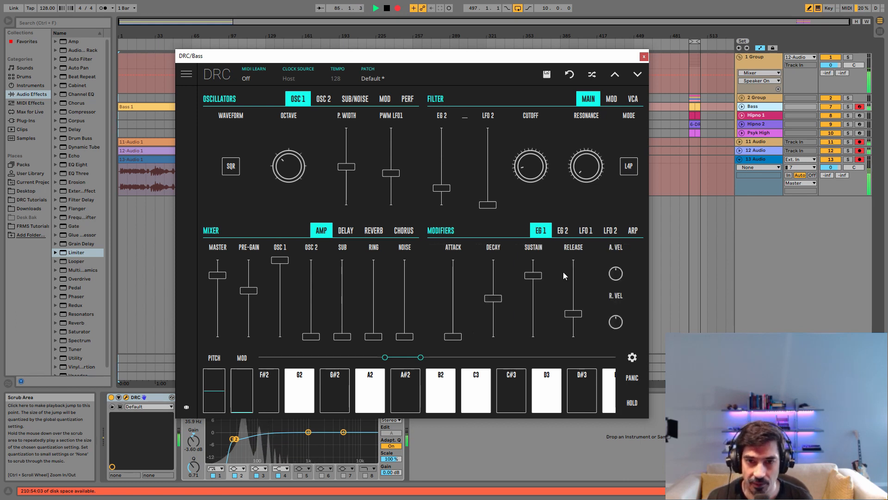
left_click(459, 337)
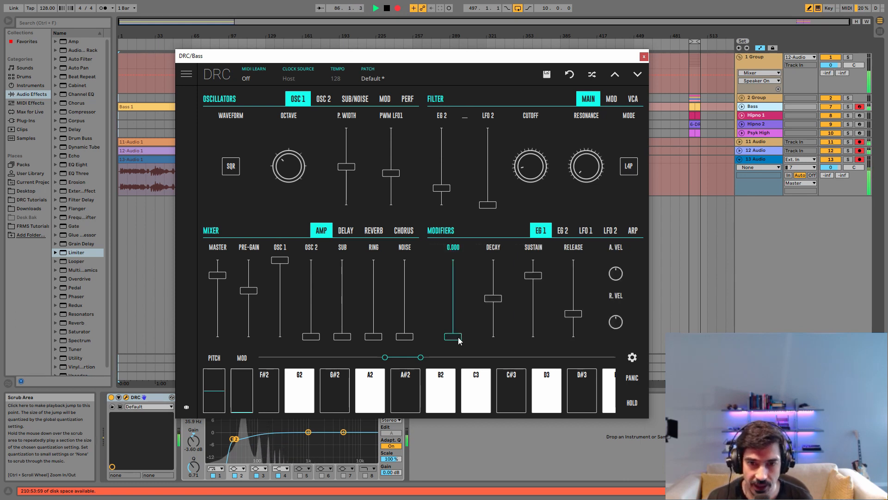
left_click_drag(459, 337, 463, 334)
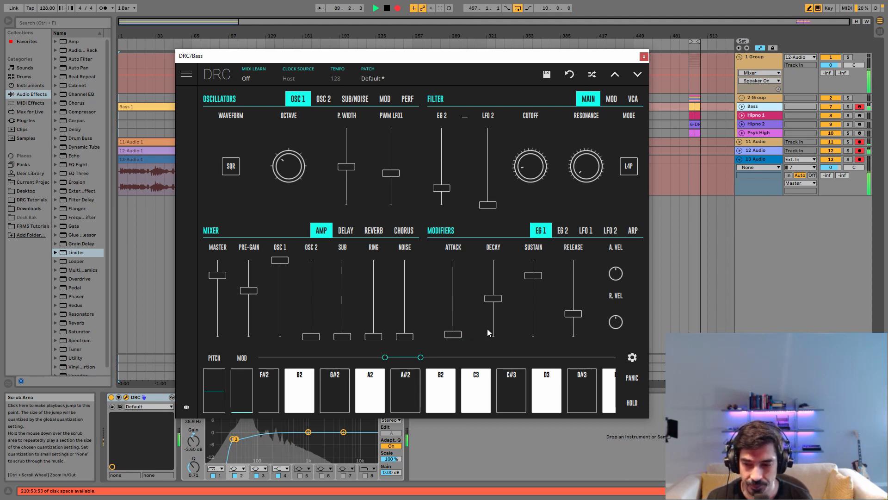
mouse_move(535, 246)
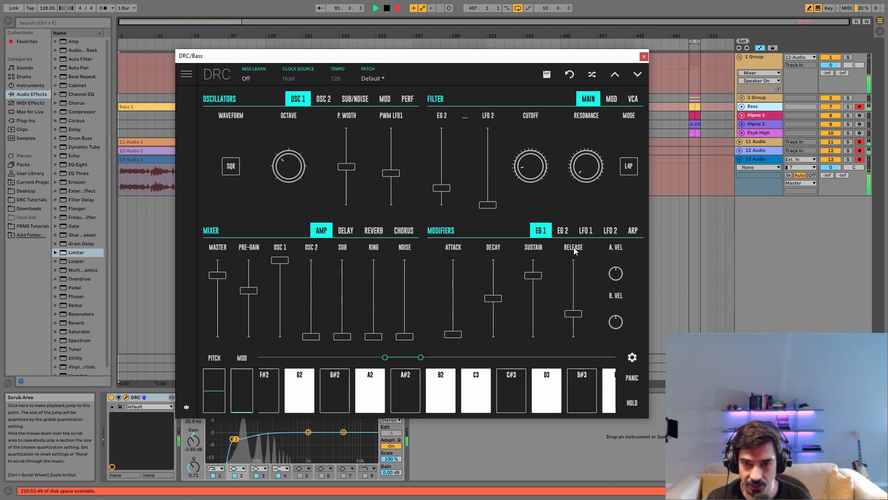
left_click(563, 230)
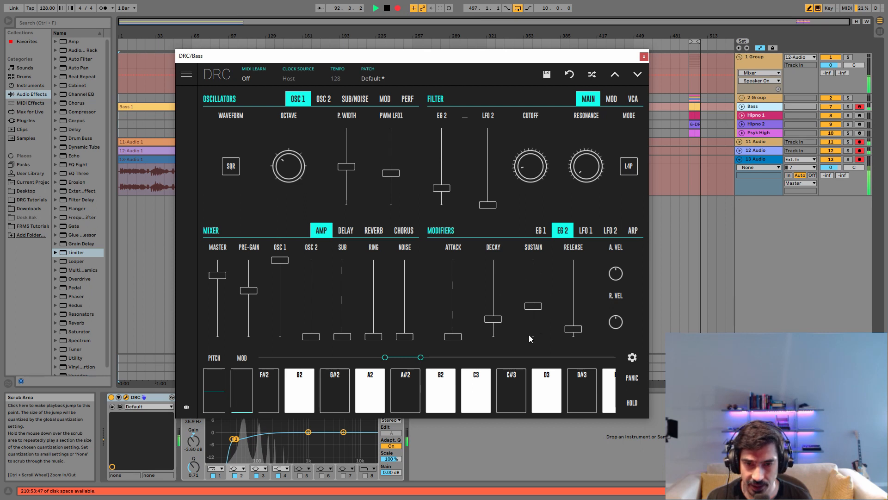
left_click_drag(533, 306, 595, 198)
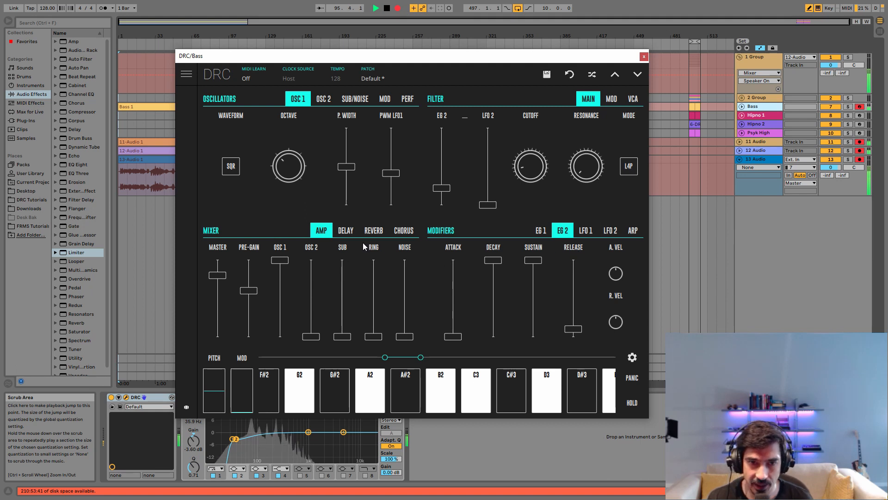
Set the reverb's decay to about 0.53 and raise its amount to about 30 percent
left_click(374, 230)
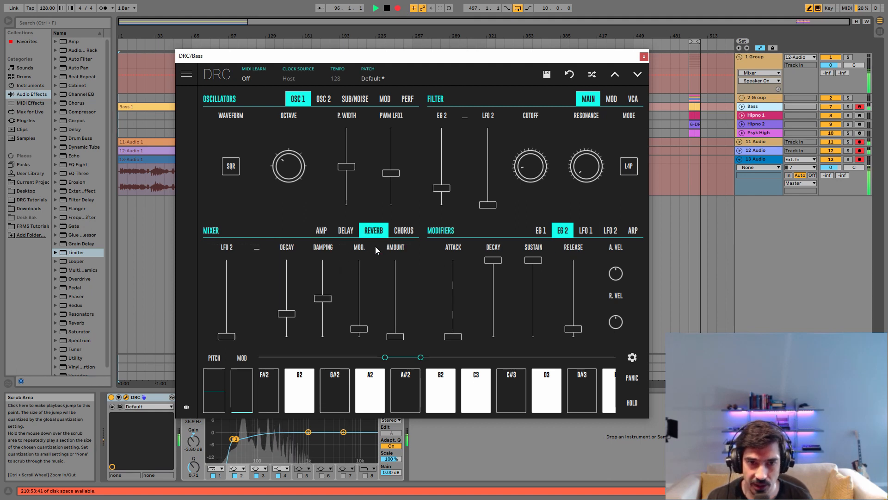
left_click(288, 298)
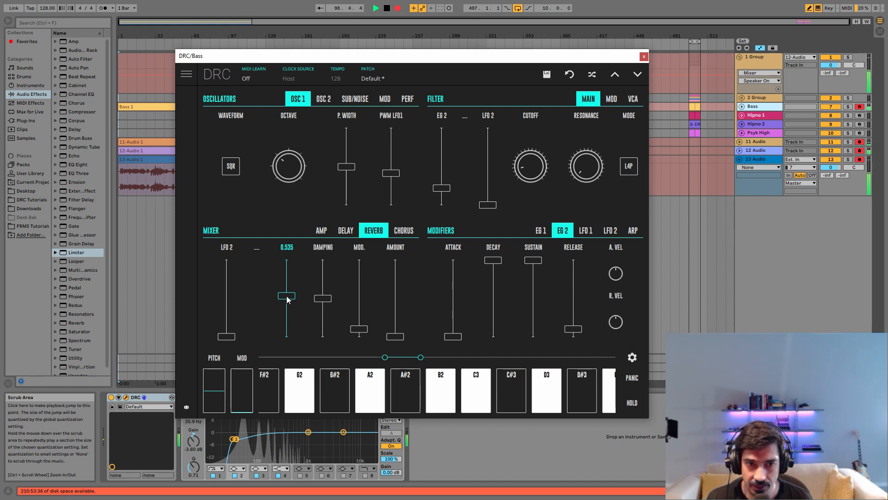
left_click(402, 325)
left_click_drag(402, 326, 426, 314)
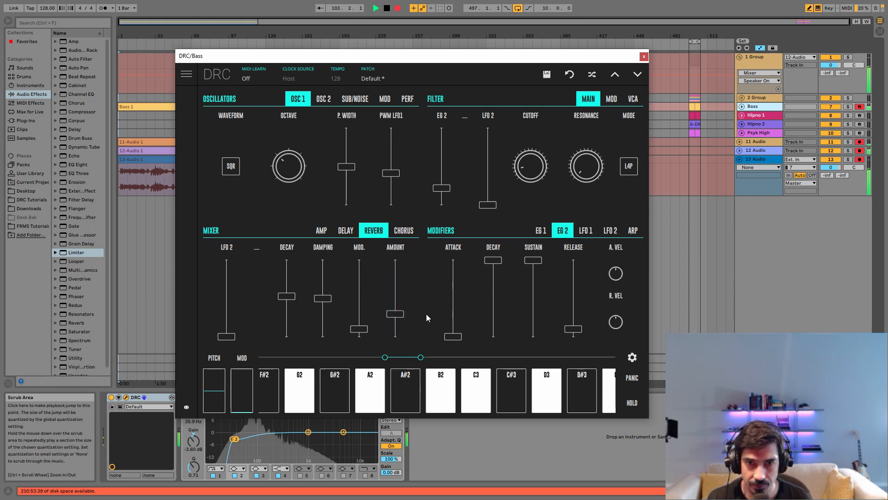
Close the DRC synth window and arm the Hipno 1 track for recording
left_click(644, 59)
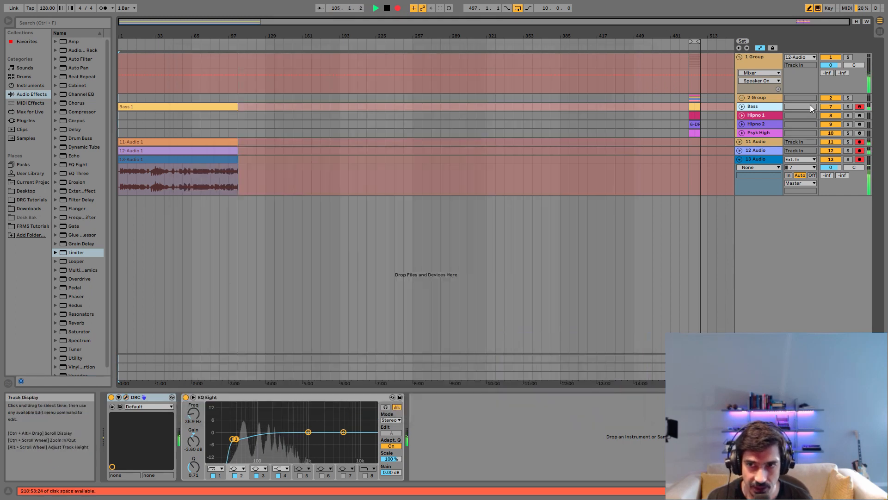
left_click(859, 114)
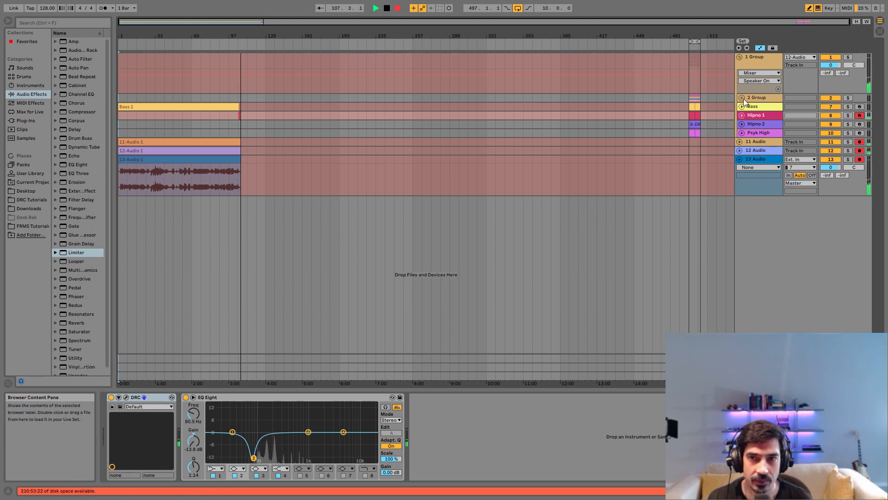
key("Tab")
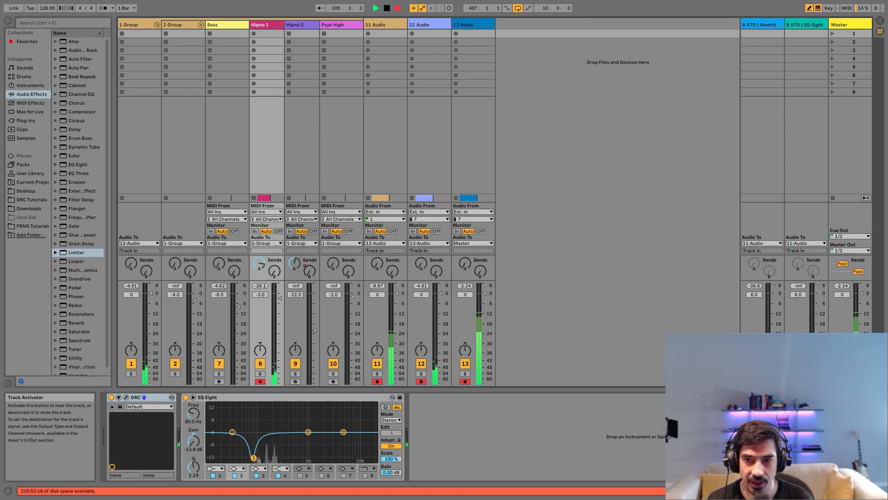
key("Tab")
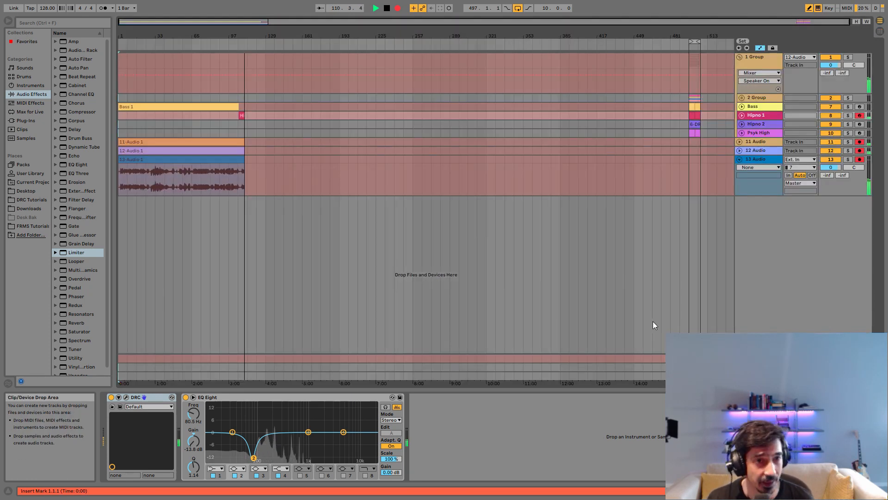
left_click(247, 397)
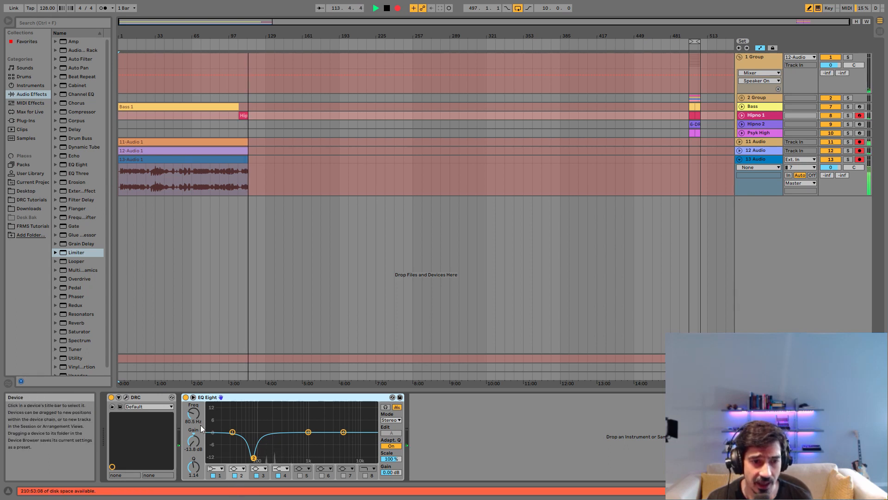
Open the DRC synth on the Hipno 1 track and load the Default patch
left_click(128, 397)
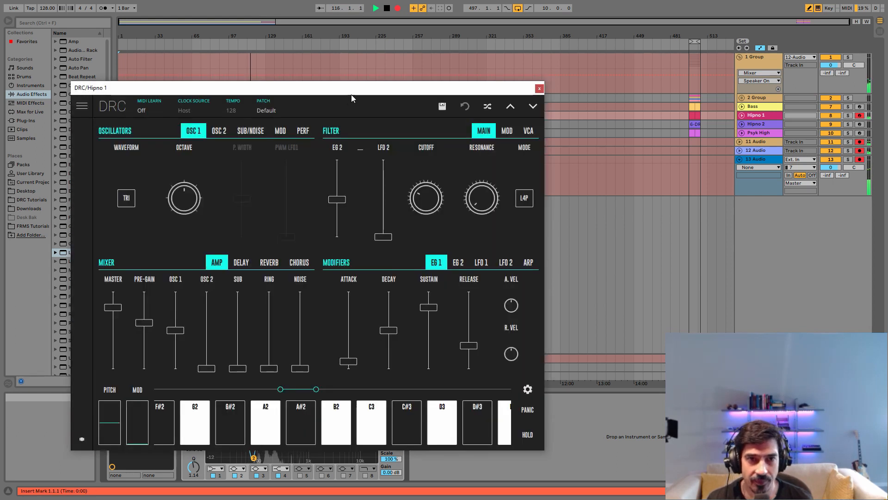
left_click_drag(351, 95, 463, 71)
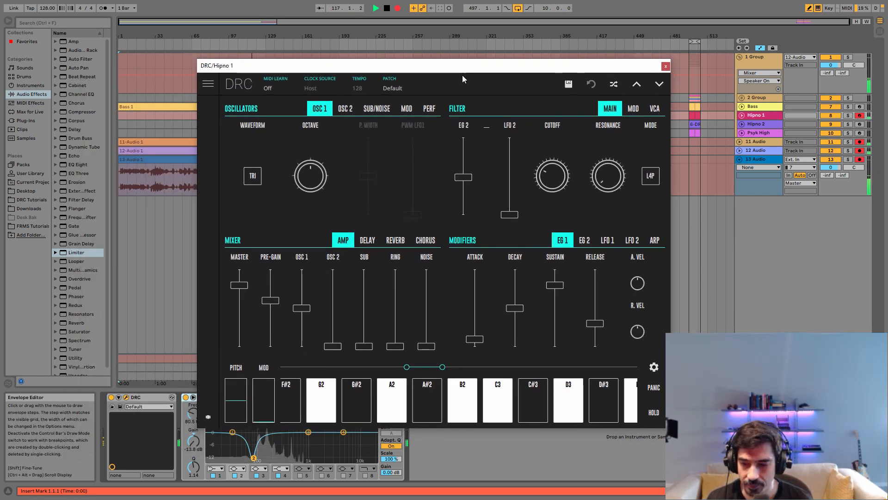
left_click(412, 90)
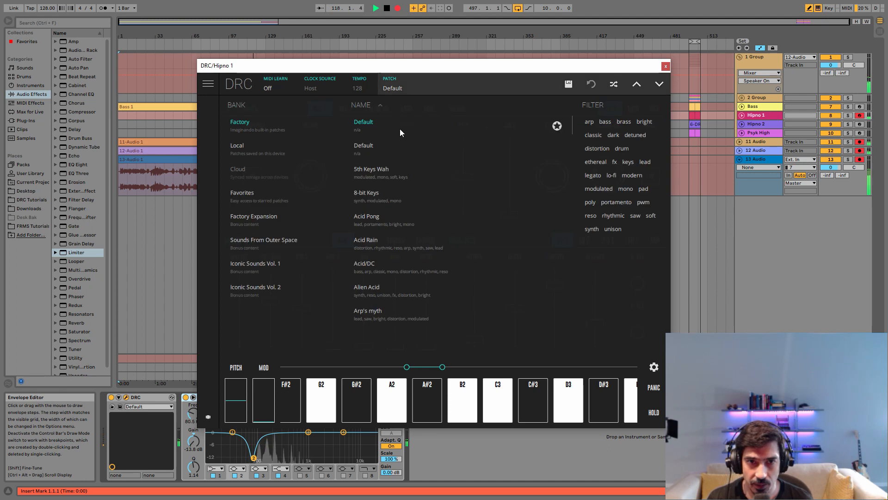
left_click(368, 151)
left_click(401, 85)
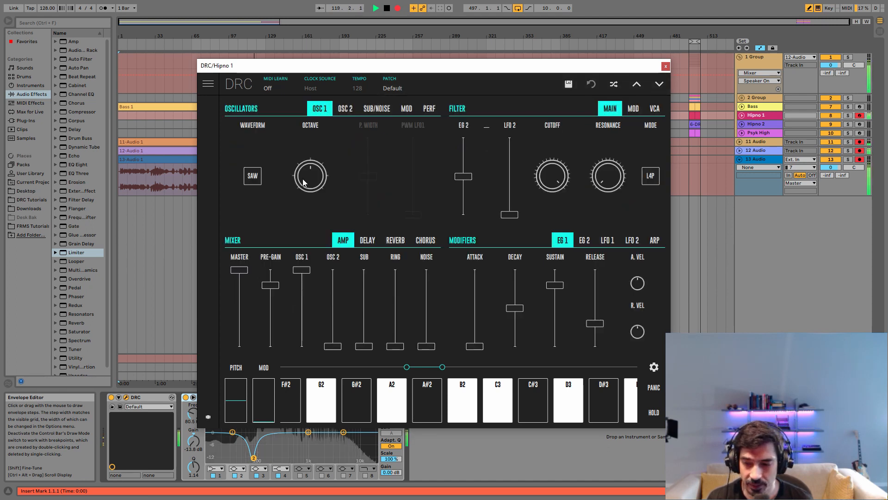
Set the voice mode to UNI and oscillator 1's waveform to TRI
left_click(429, 109)
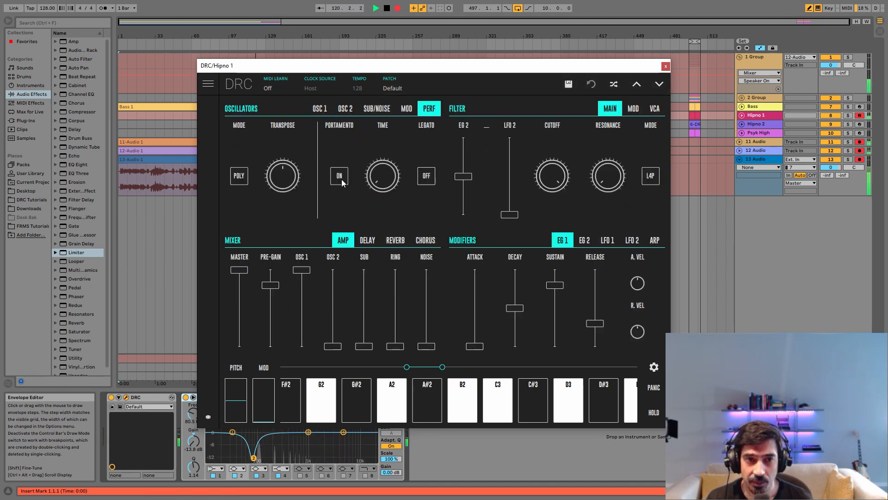
left_click(239, 176)
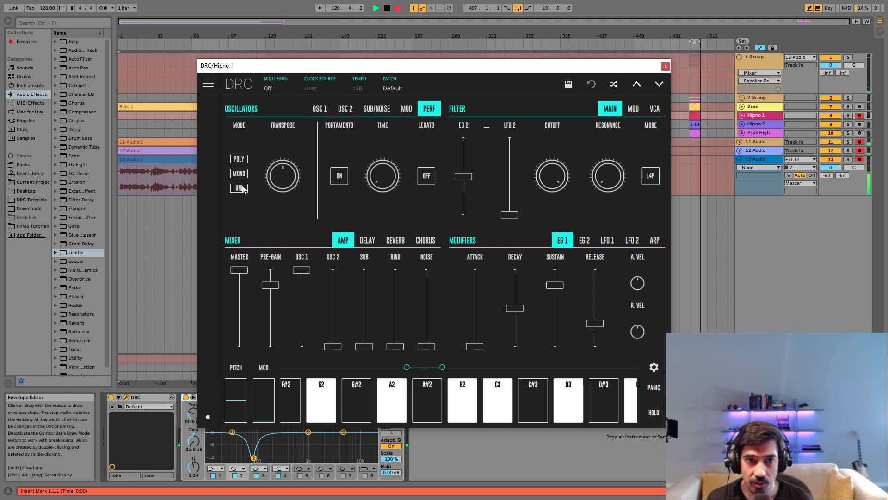
left_click(320, 107)
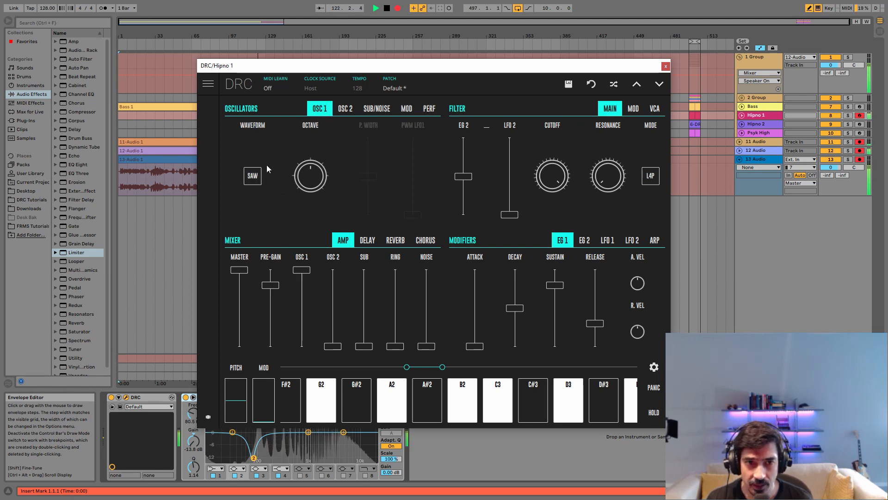
left_click(252, 175)
left_click(253, 185)
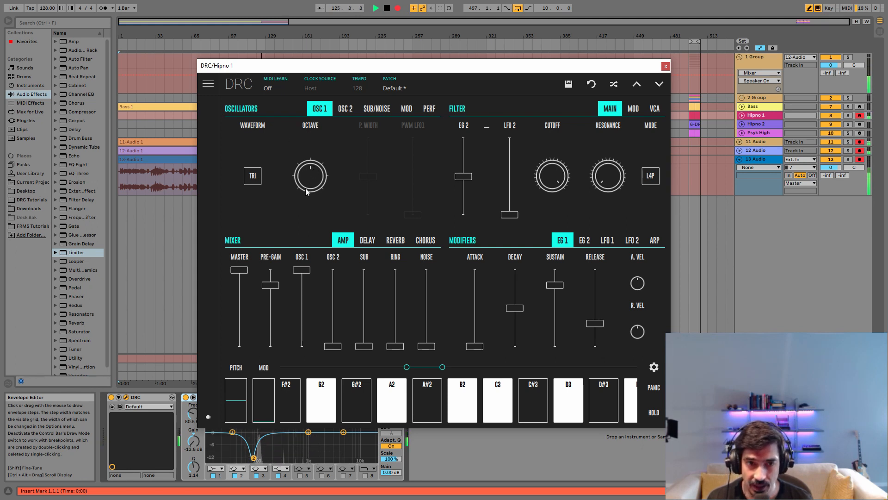
Lower the amp mixer's master to about four fifths, pre-gain to about three fifths and oscillator 1 to about half
left_click_drag(242, 293, 270, 303)
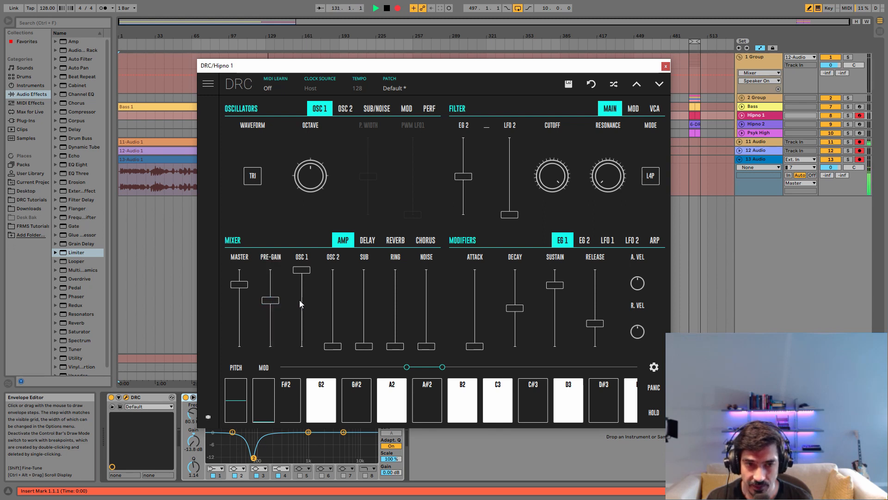
left_click(300, 303)
left_click_drag(299, 306, 304, 311)
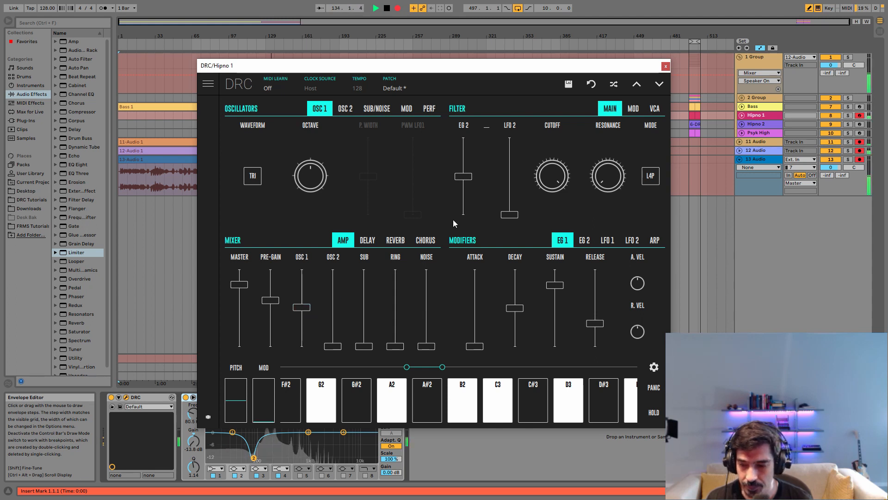
Turn the filter cutoff down to the low part of its range and raise EG 1's attack slightly above zero
left_click_drag(550, 183, 557, 284)
left_click_drag(554, 218, 542, 229)
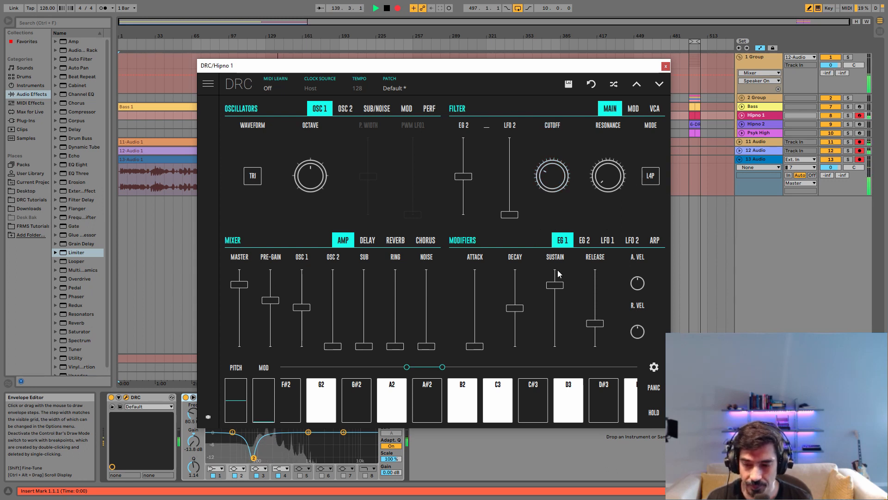
left_click_drag(477, 348, 490, 340)
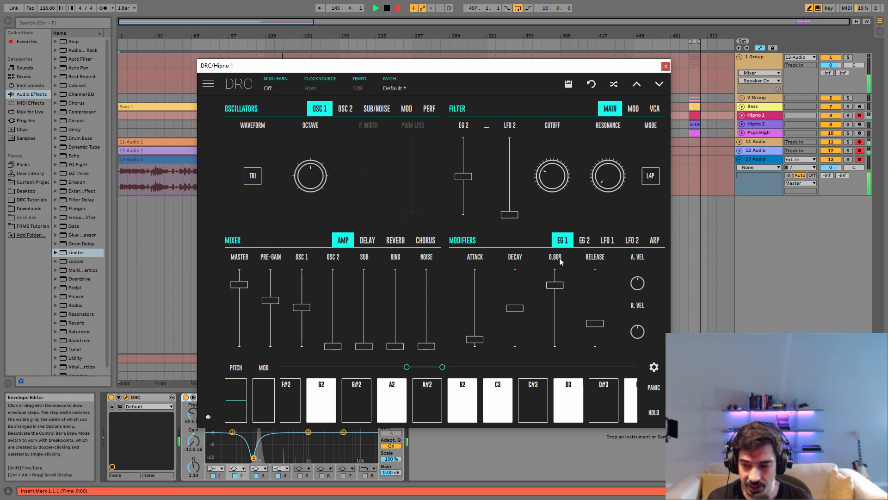
left_click(585, 239)
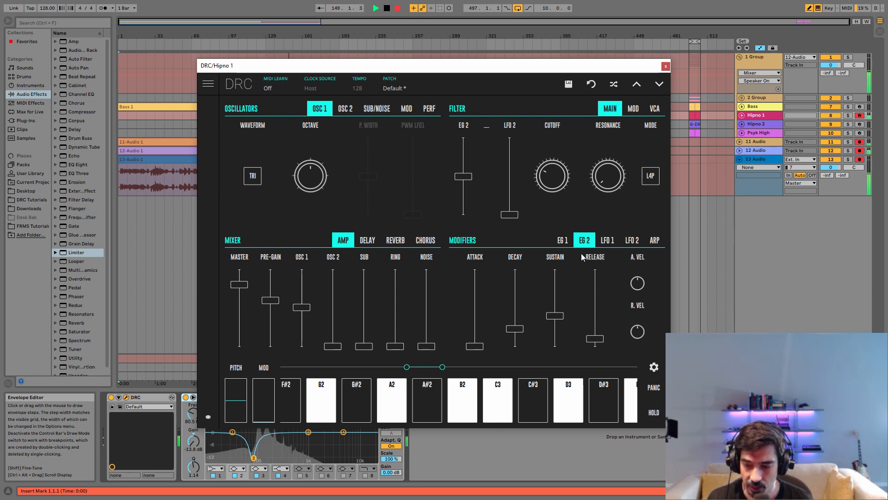
Set the delay's amount to about half, sync it at 1/4, and raise its feedback to about 30 percent
left_click(370, 241)
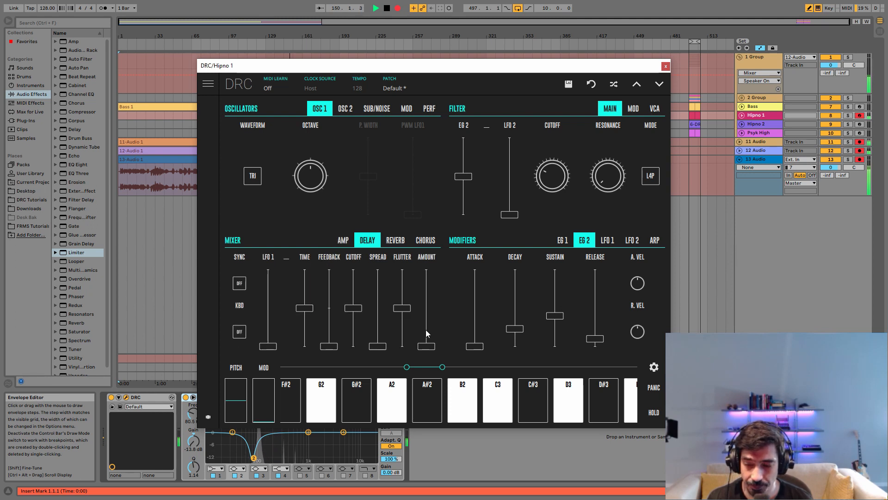
left_click_drag(424, 324, 467, 308)
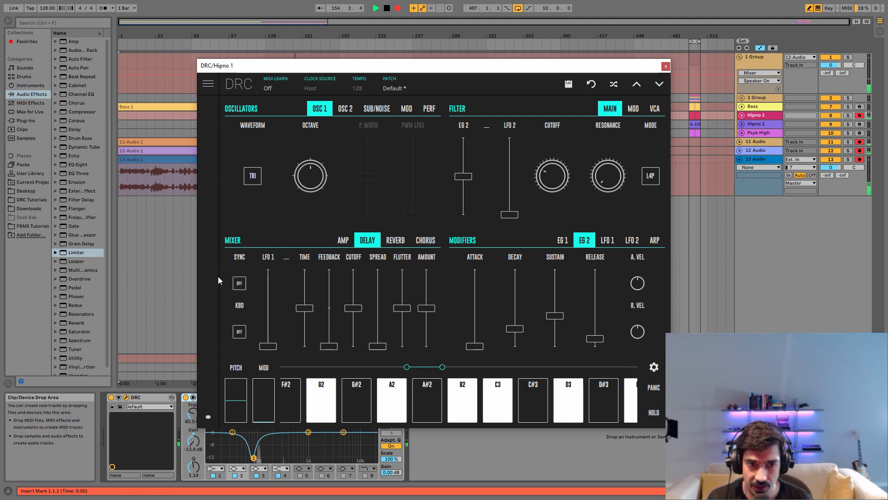
left_click(241, 284)
left_click_drag(309, 311, 334, 293)
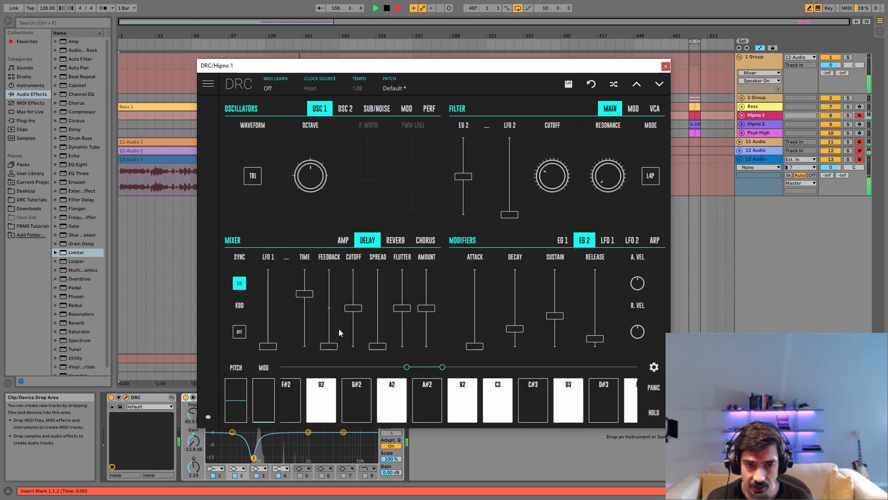
left_click_drag(337, 328, 329, 327)
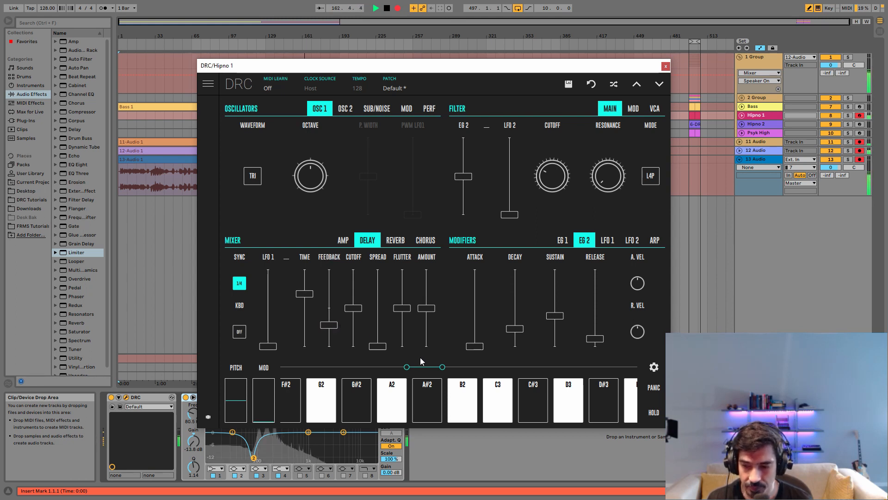
left_click_drag(336, 324, 340, 327)
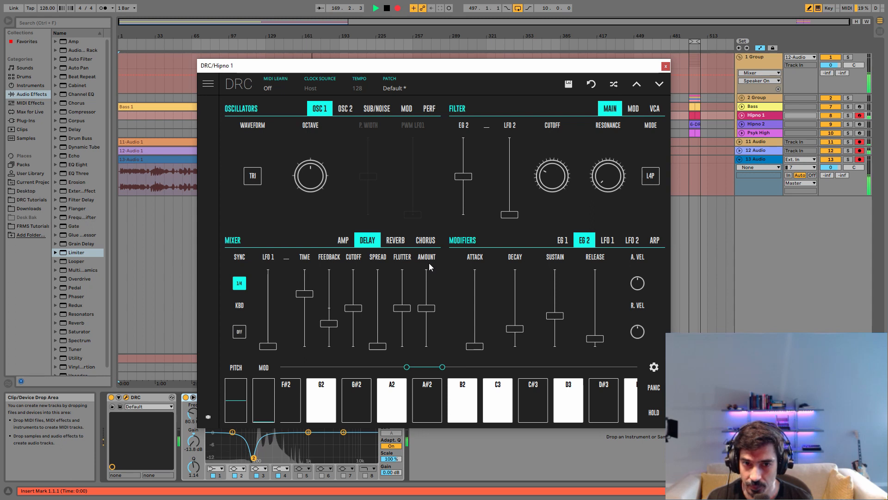
mouse_move(435, 258)
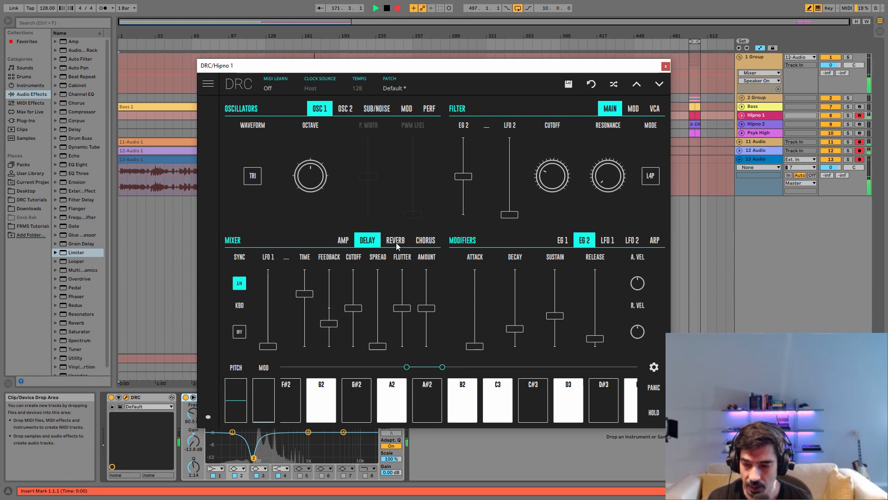
Raise the VCA's keyboard amount to about 0.59
left_click(653, 110)
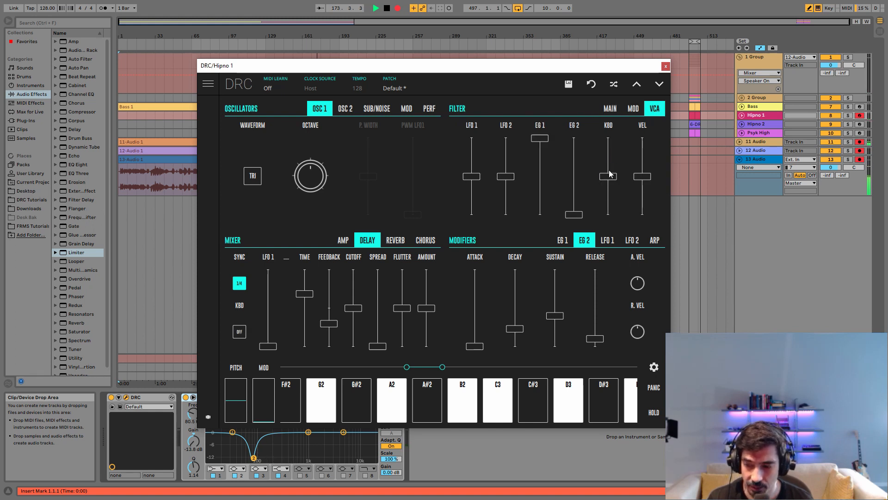
left_click_drag(612, 178, 612, 158)
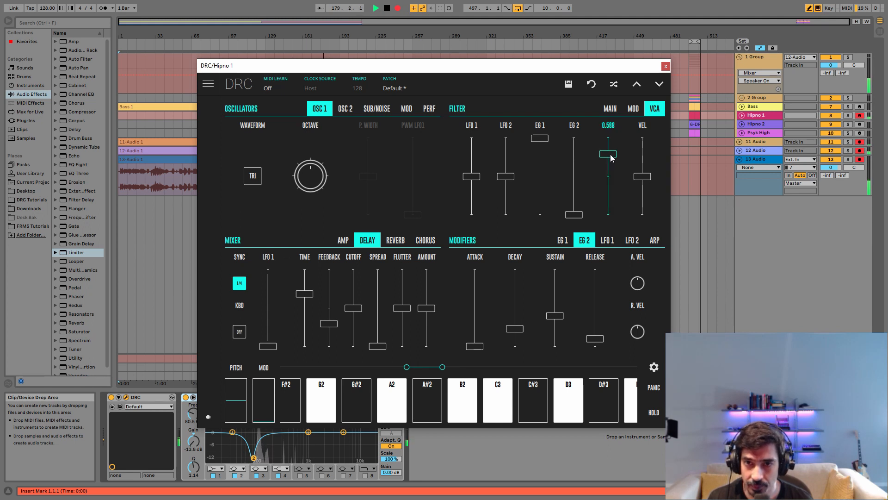
left_click(630, 111)
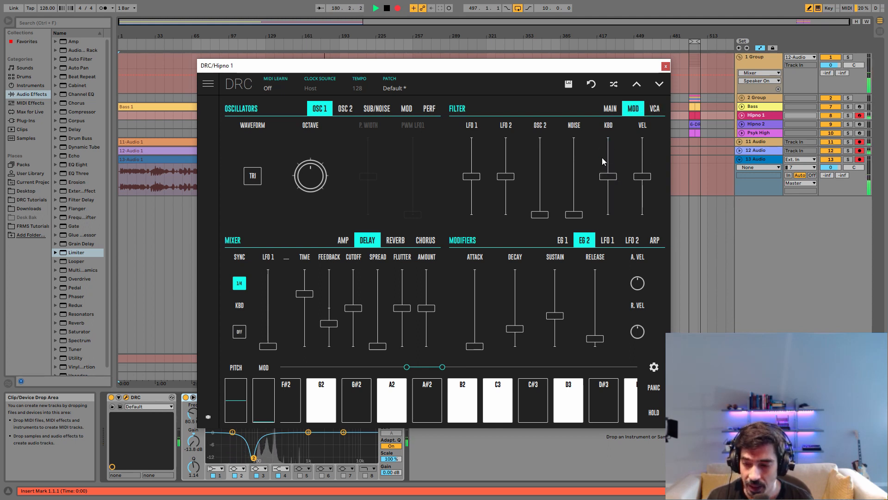
Lower the reverb's amount to about 20 percent and raise its decay to about 0.87
left_click(399, 242)
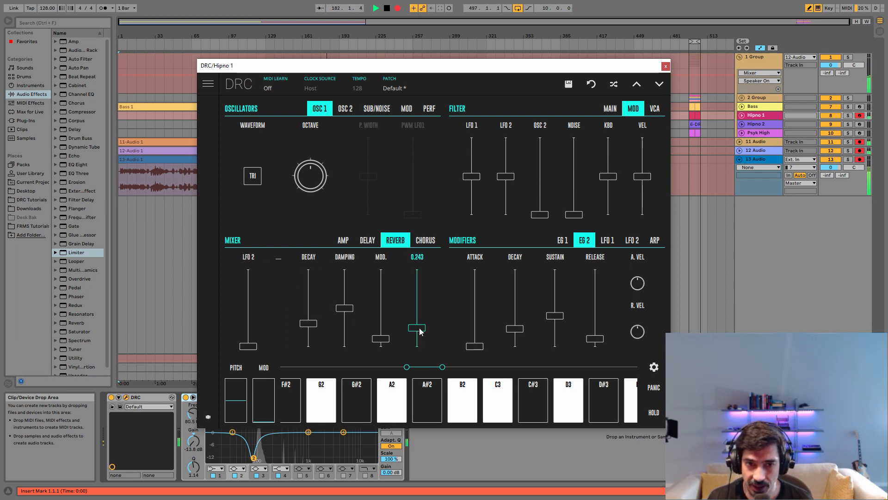
left_click_drag(421, 329, 425, 334)
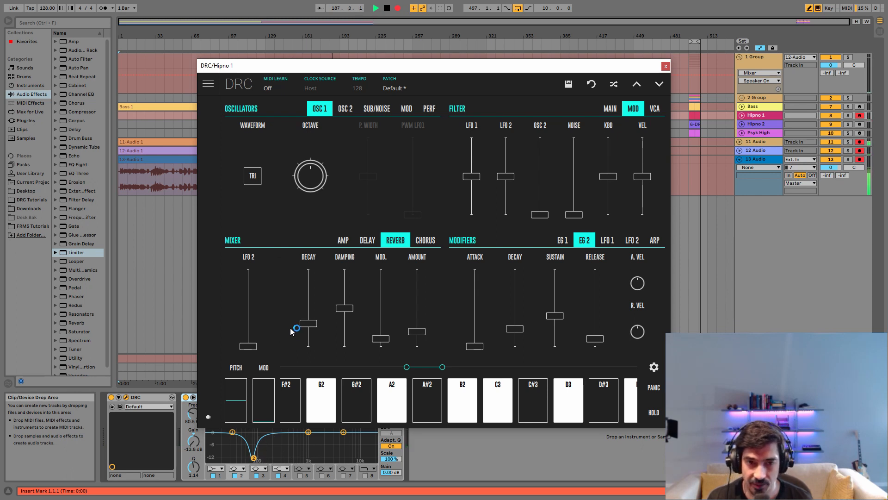
left_click_drag(314, 326, 318, 300)
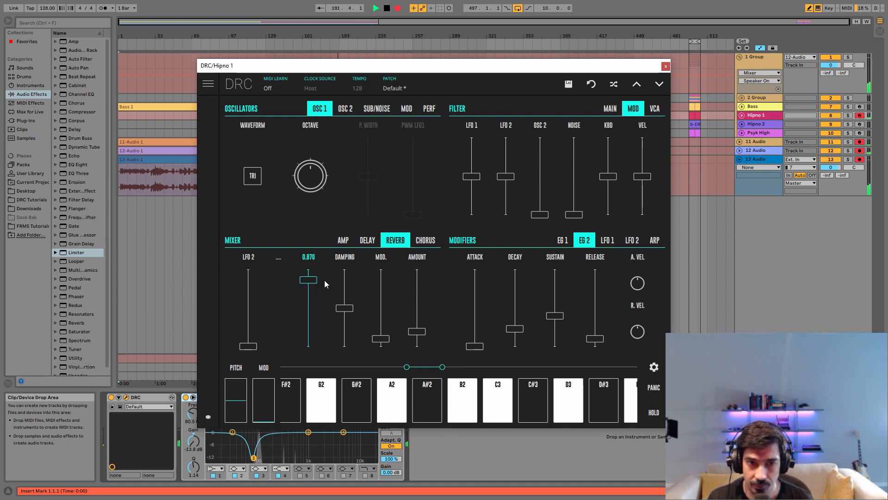
left_click_drag(325, 280, 325, 281)
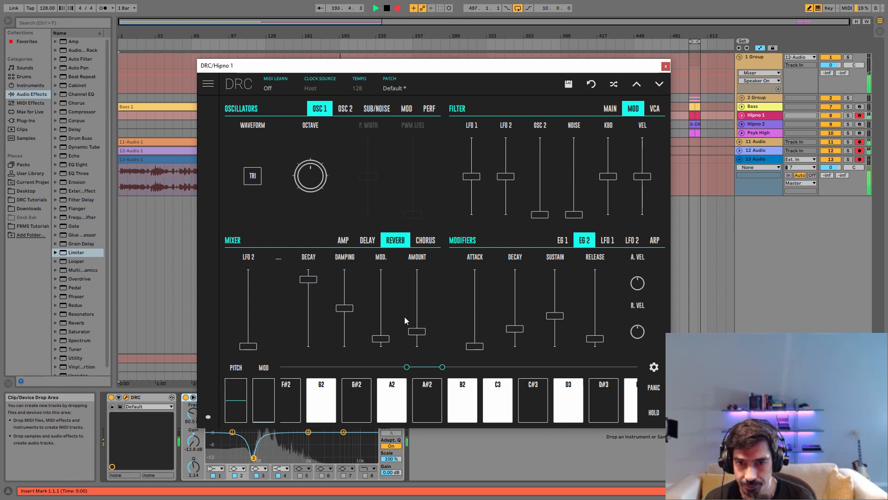
Close the Hipno 1 synth window and arm the Hipno 2 track for recording
left_click(430, 108)
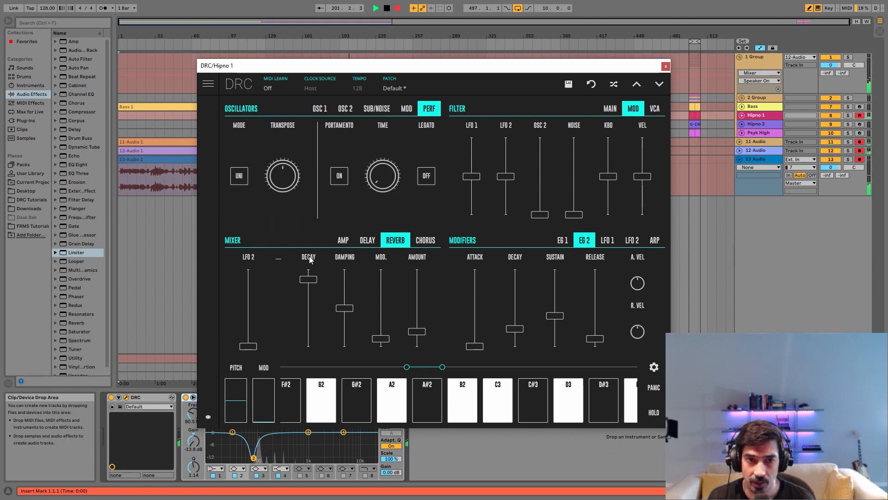
left_click(668, 68)
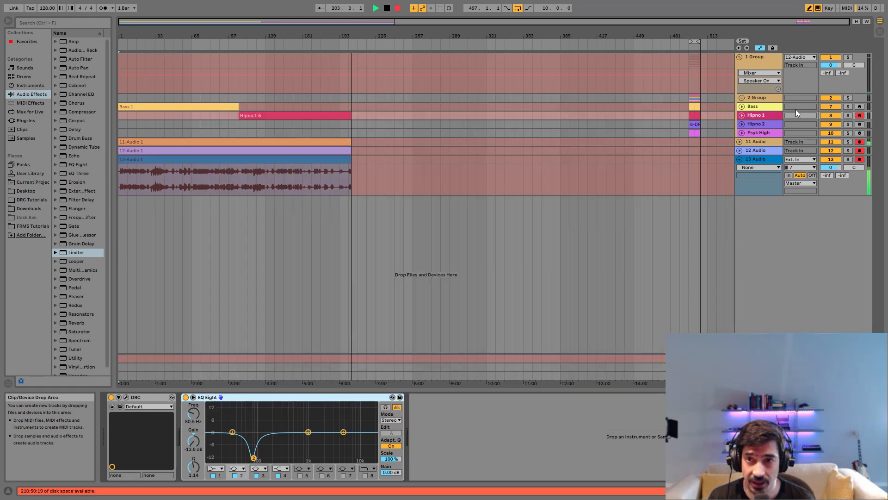
left_click(859, 125)
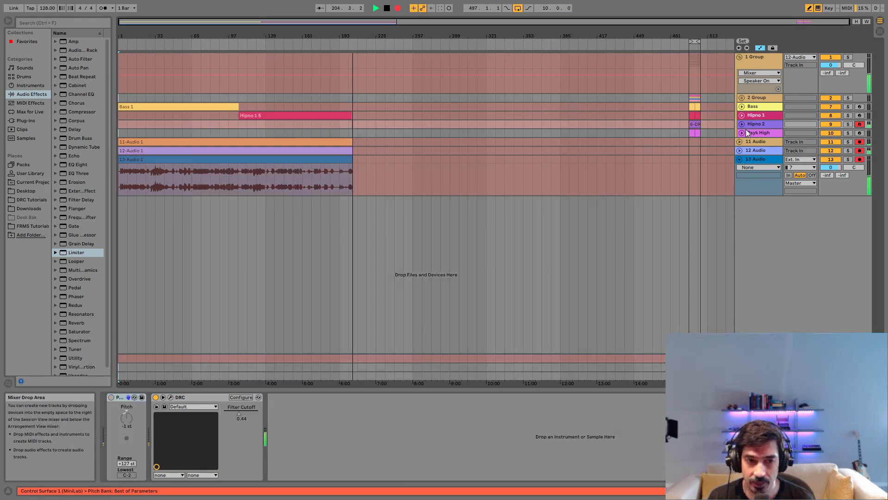
Open the Hipno 2 track's DRC synth and load the factory Default patch
left_click(236, 397)
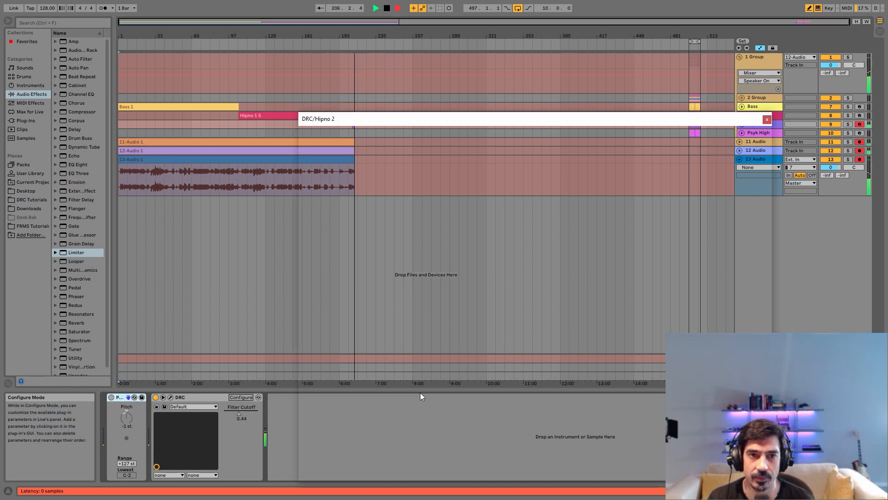
left_click_drag(427, 117, 269, 52)
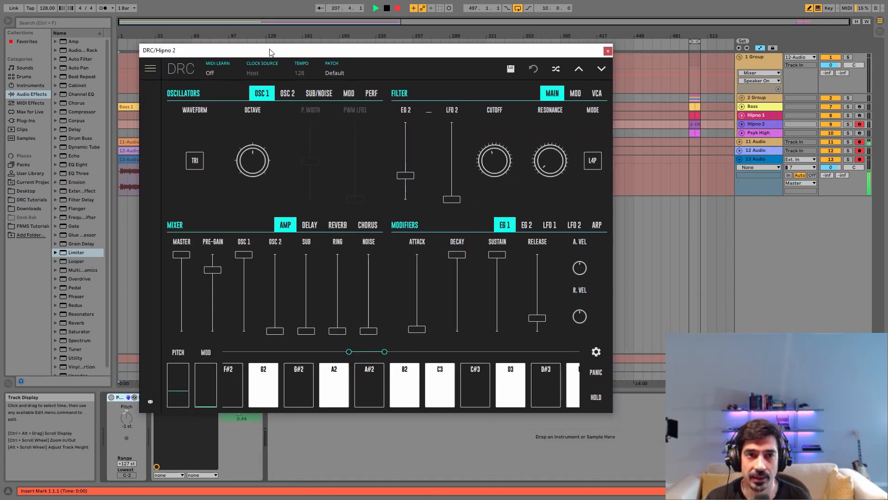
left_click(361, 75)
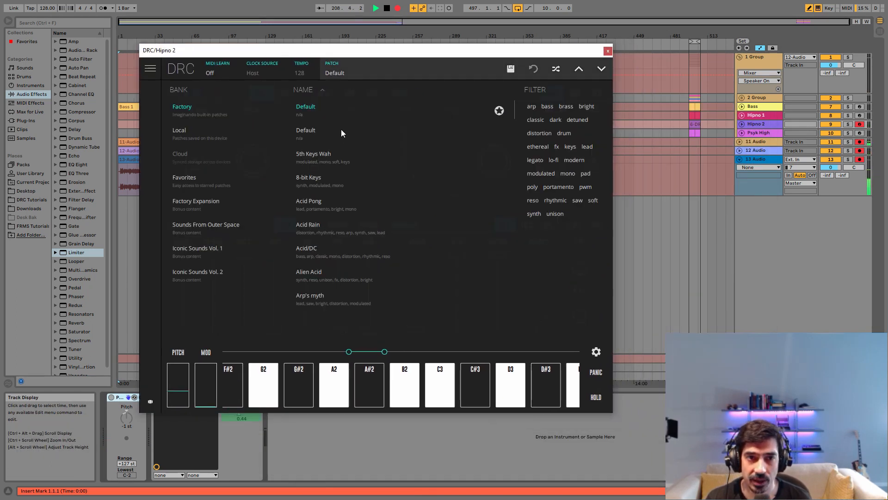
left_click(363, 70)
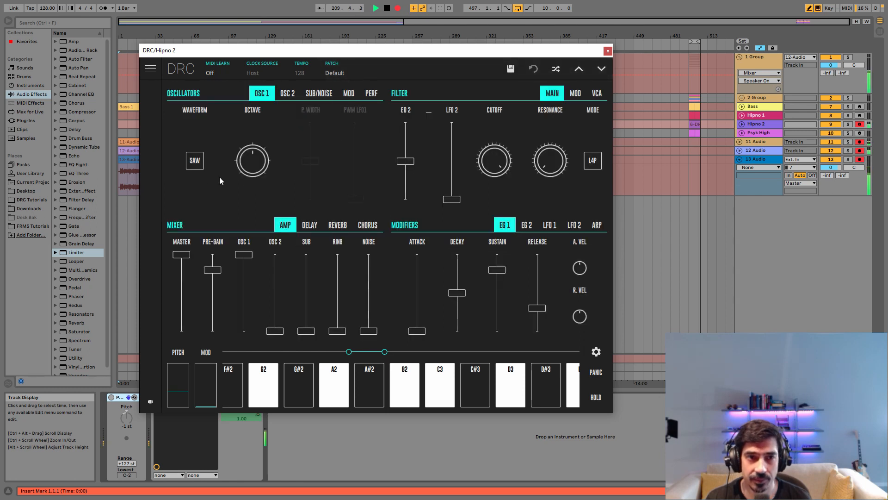
Set oscillator 1 to a triangle waveform and lower the master volume to about 0.80 and the pre-gain to 0.60
left_click(194, 162)
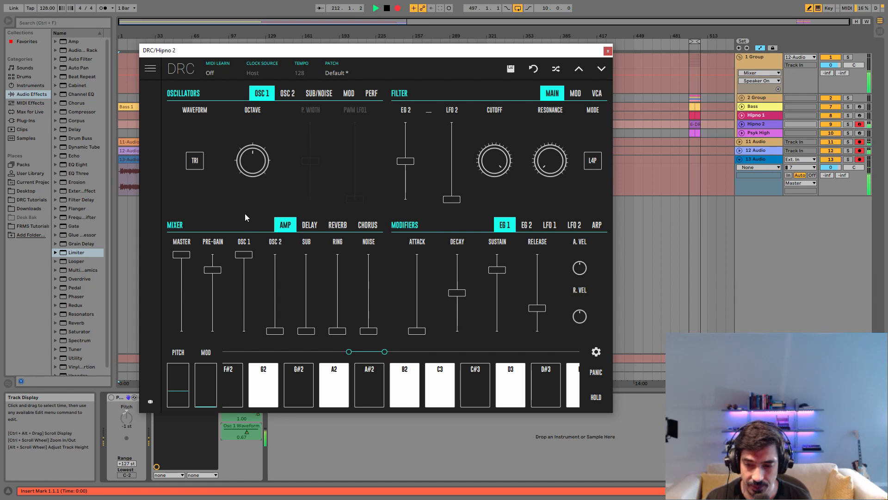
left_click(183, 276)
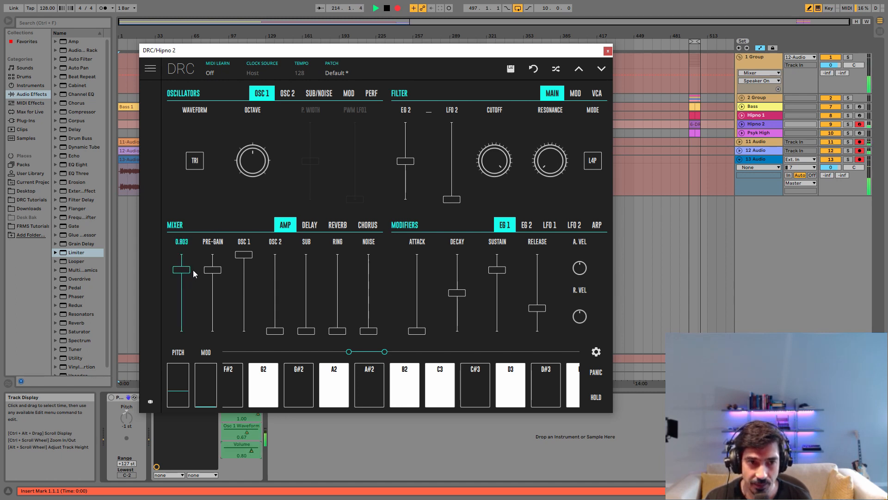
left_click_drag(221, 273, 212, 289)
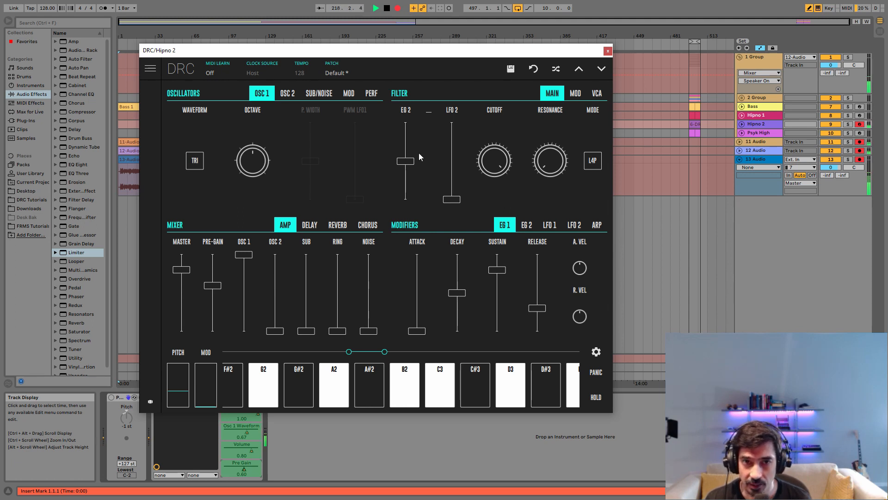
Lower the filter's EG 2 amount to 0.31 and its cutoff to 0.44
left_click_drag(406, 161, 412, 182)
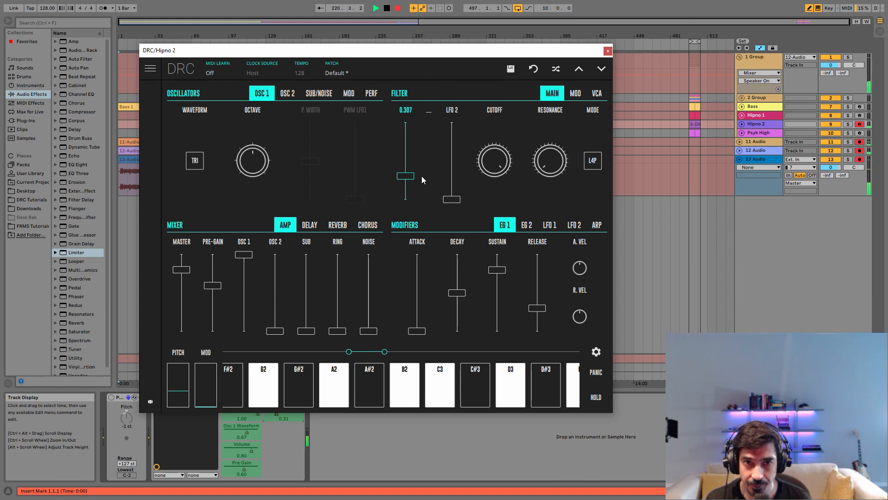
left_click_drag(423, 175, 423, 176)
left_click_drag(479, 166, 492, 91)
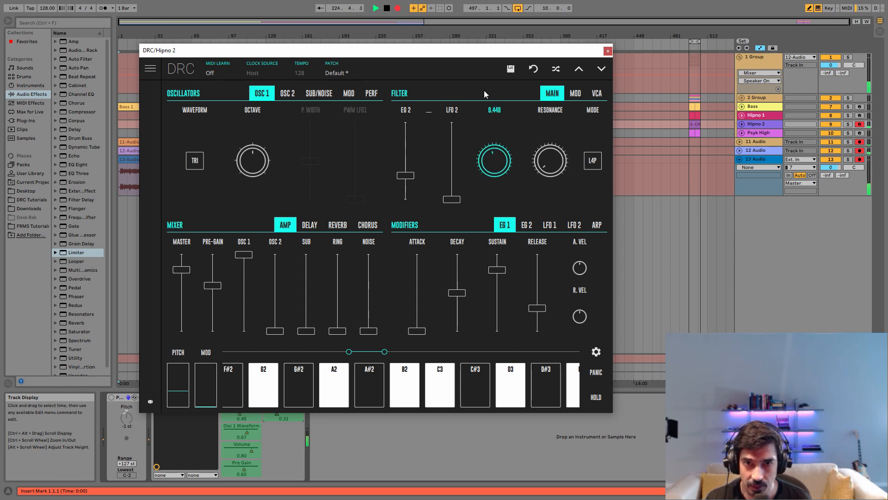
left_click_drag(482, 93, 482, 93)
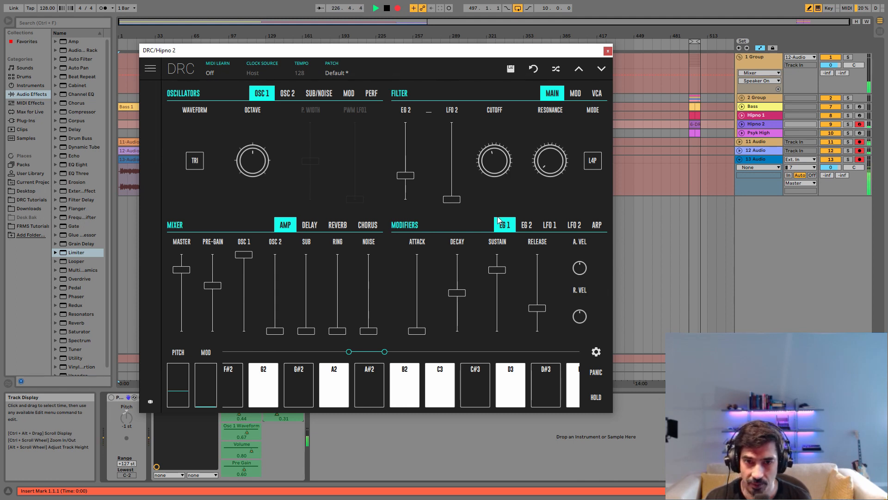
Set EG 1's attack to 0.02 and raise its decay and sustain to maximum
mouse_move(421, 333)
left_mouse_down()
mouse_move(429, 325)
mouse_move(423, 333)
left_mouse_up()
left_click_drag(457, 292, 481, 208)
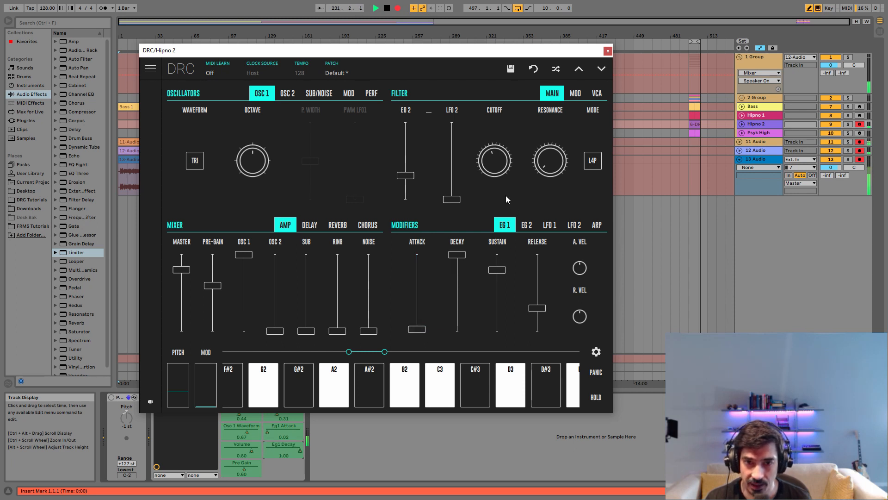
left_click_drag(497, 270, 500, 240)
Raise EG 2's decay and sustain to maximum
left_click(527, 225)
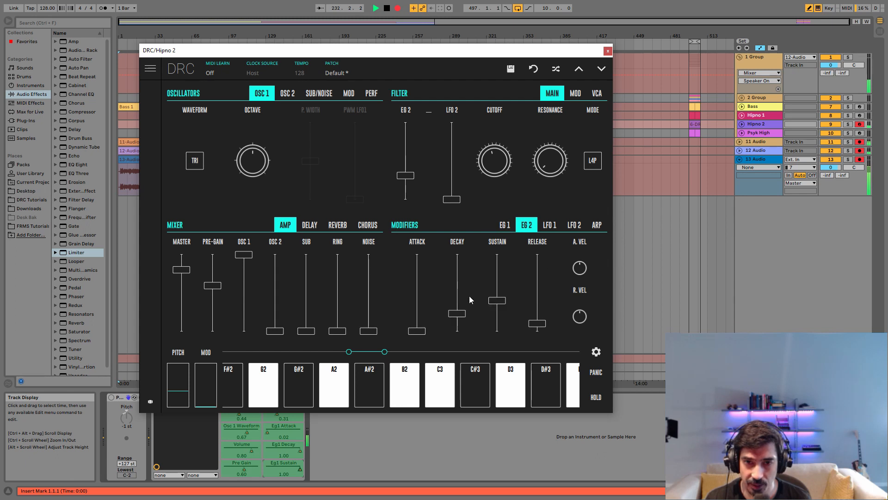
left_click_drag(457, 313, 476, 198)
left_click_drag(498, 300, 503, 172)
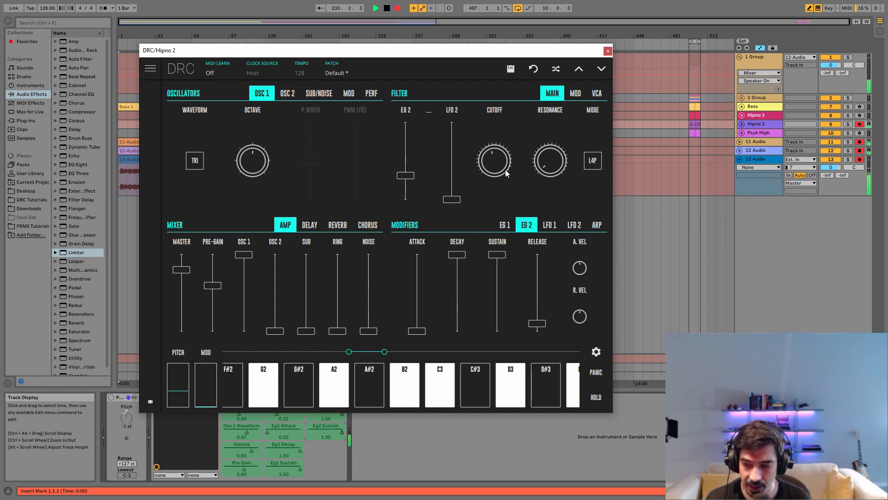
Lower EG 1's release to 0.17 and raise the VCA's velocity amount to 0.64
left_click(511, 224)
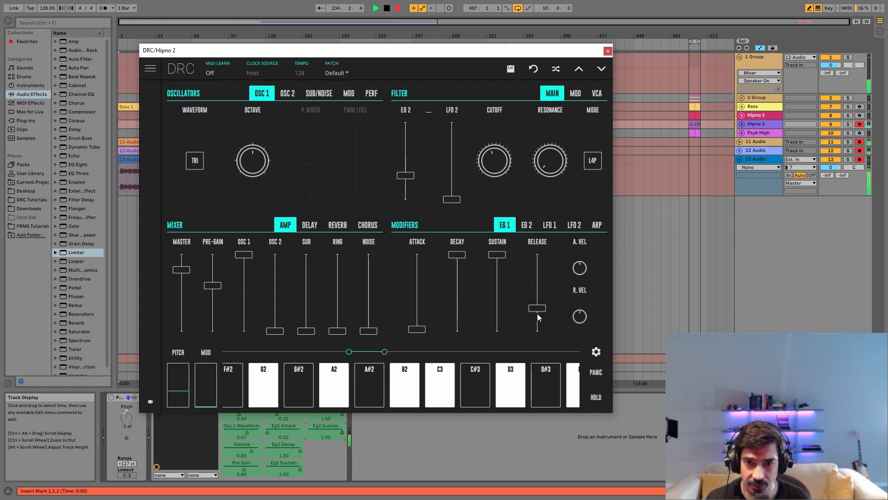
left_click_drag(542, 313, 540, 320)
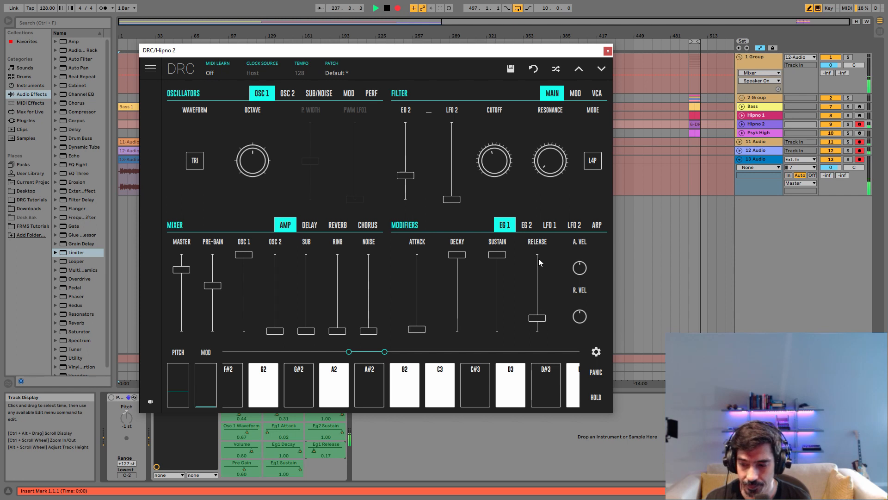
left_click(593, 93)
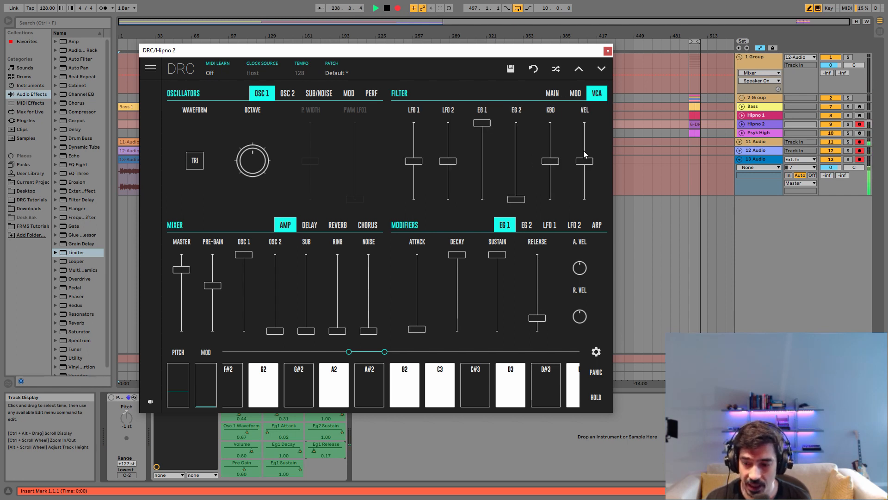
mouse_move(584, 151)
left_mouse_down()
mouse_move(593, 148)
mouse_move(585, 154)
left_mouse_up()
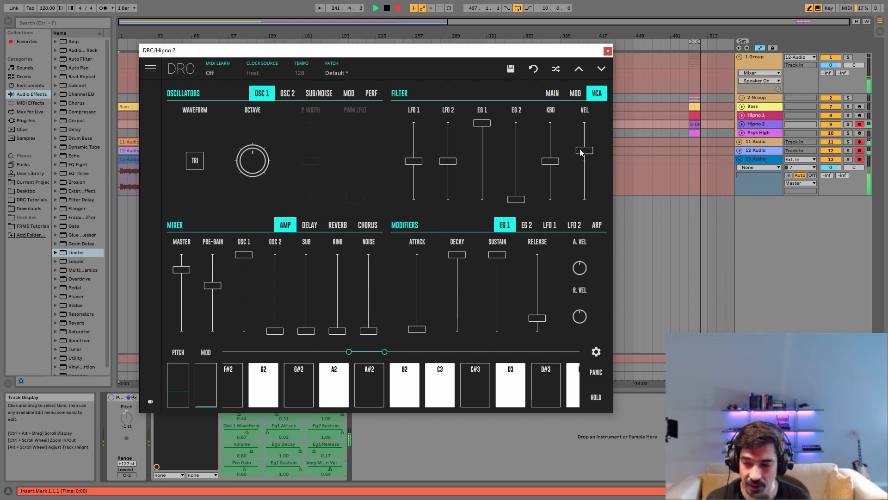
Set the reverb's amount to about 0.25 and its decay to 0.52
left_click(330, 226)
left_click(361, 307)
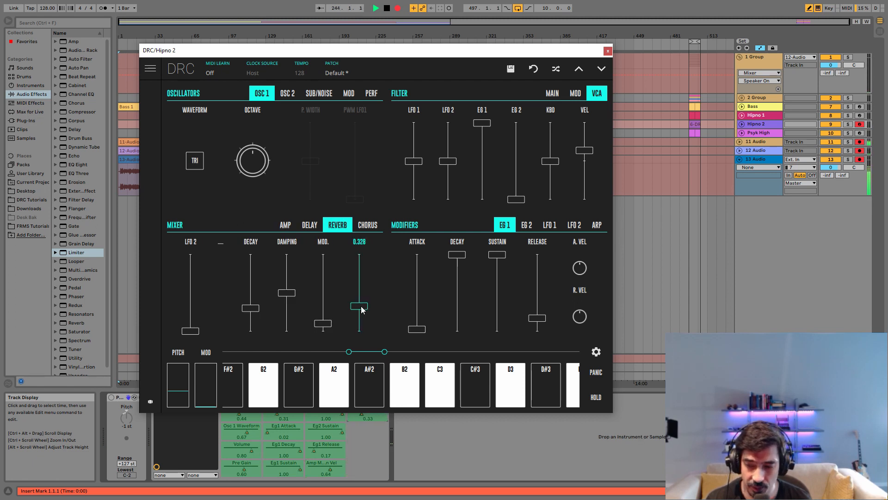
left_click_drag(361, 307, 357, 311)
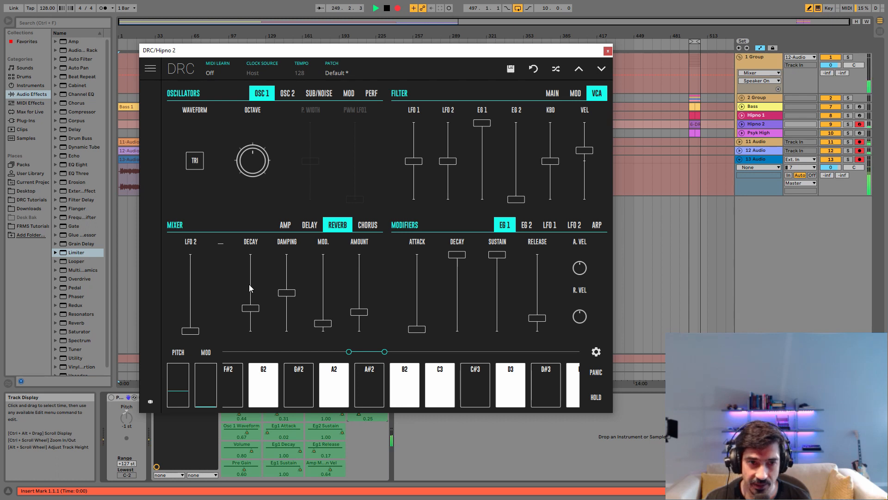
left_click_drag(249, 284, 250, 296)
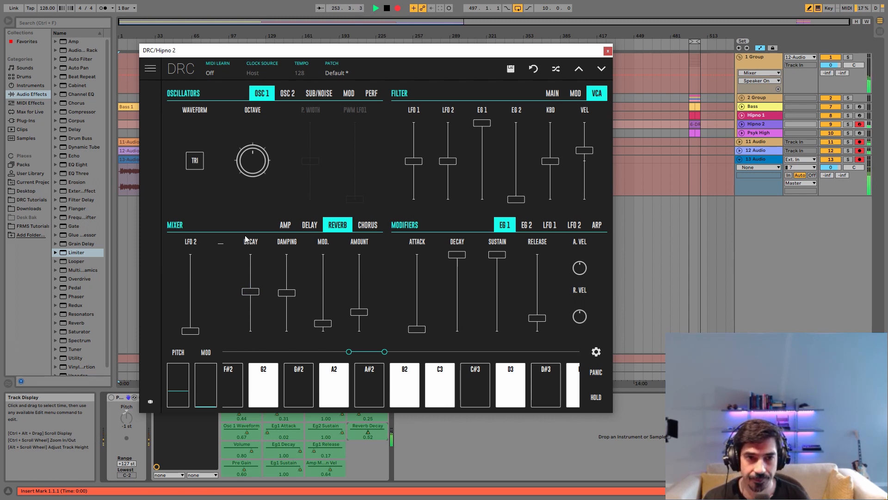
Close the Hipno 2 synth window and arm the Psyk High track for recording
left_click(283, 224)
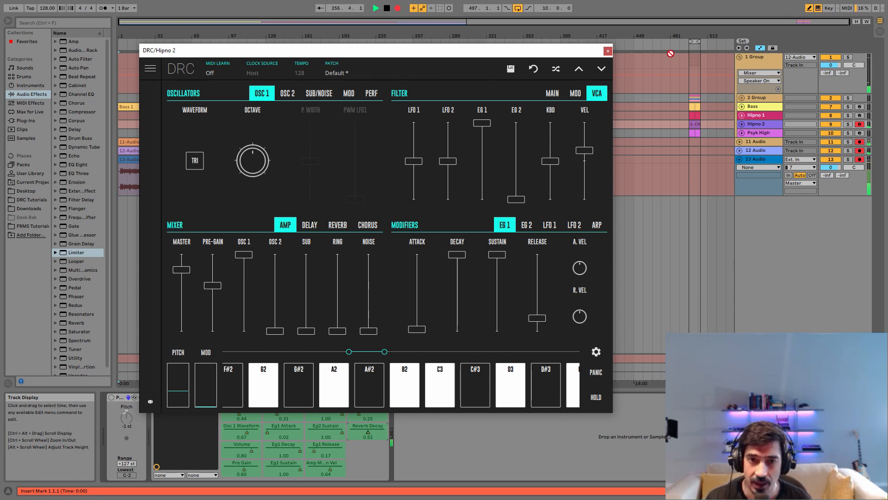
left_click(608, 50)
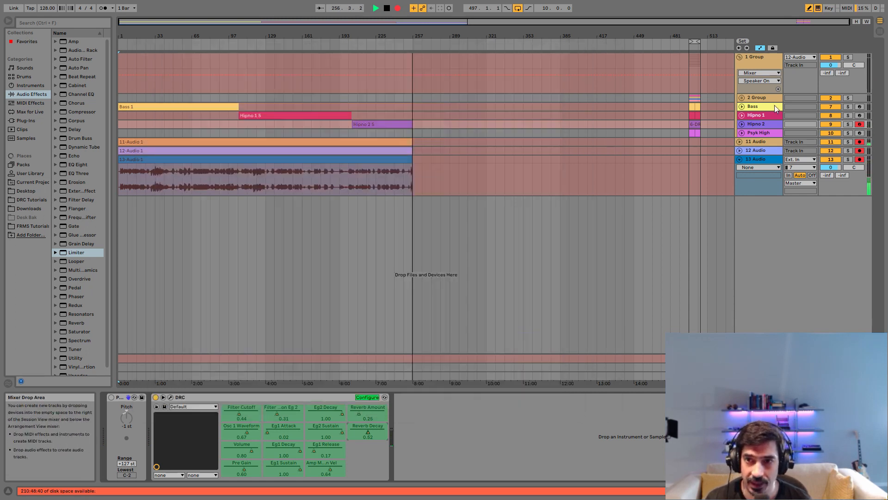
left_click(759, 132)
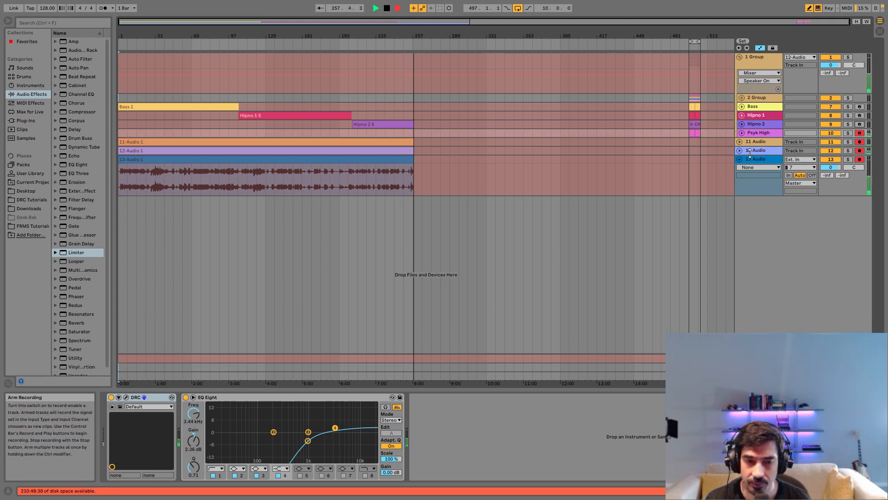
Examine the frequency, gain and Q settings of bands 1 and 4 in the Psyk High track's EQ Eight
left_click(308, 440)
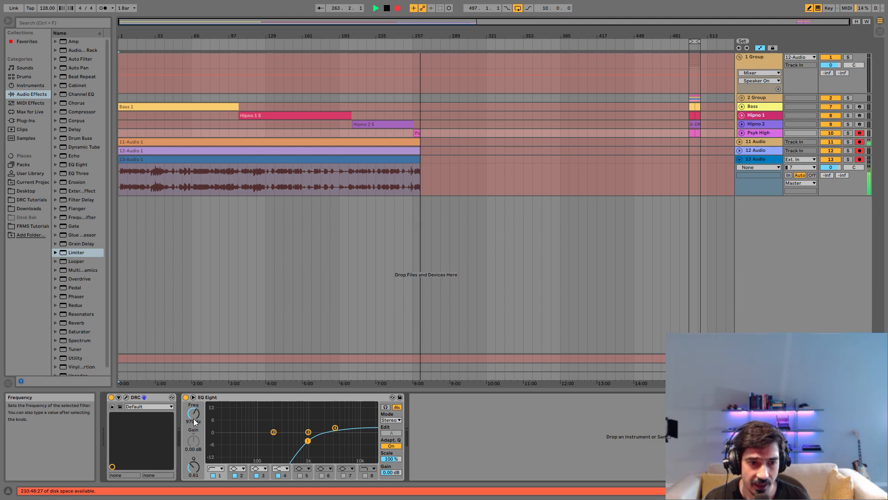
left_click(336, 430)
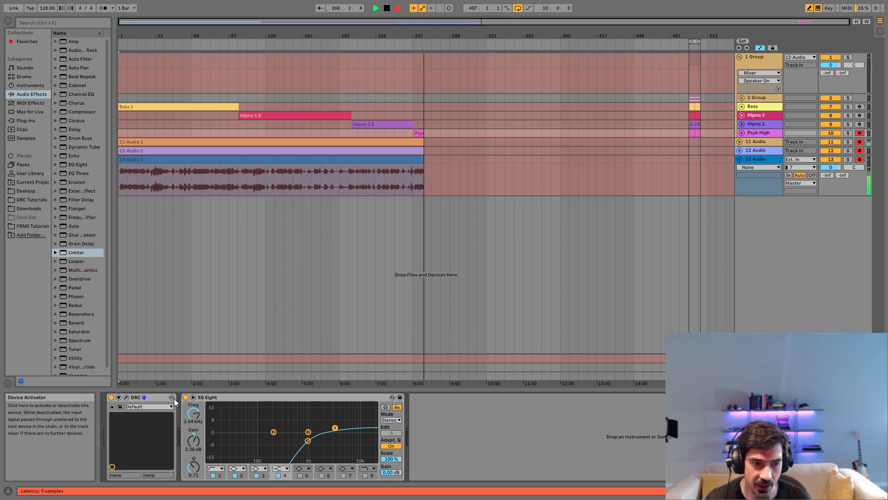
Open the Psyk High track's DRC synth and load the second Default patch in the factory bank
left_click(126, 398)
left_click_drag(416, 119, 275, 54)
left_click(355, 76)
left_click(339, 142)
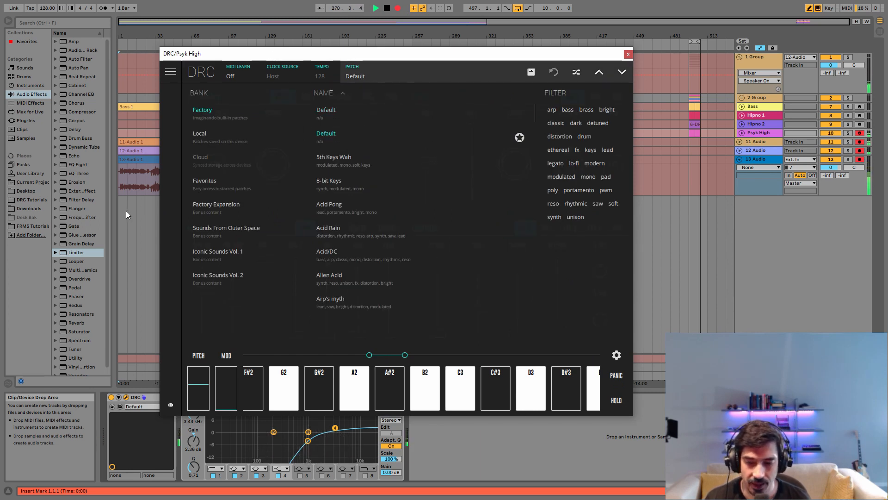
left_click(356, 77)
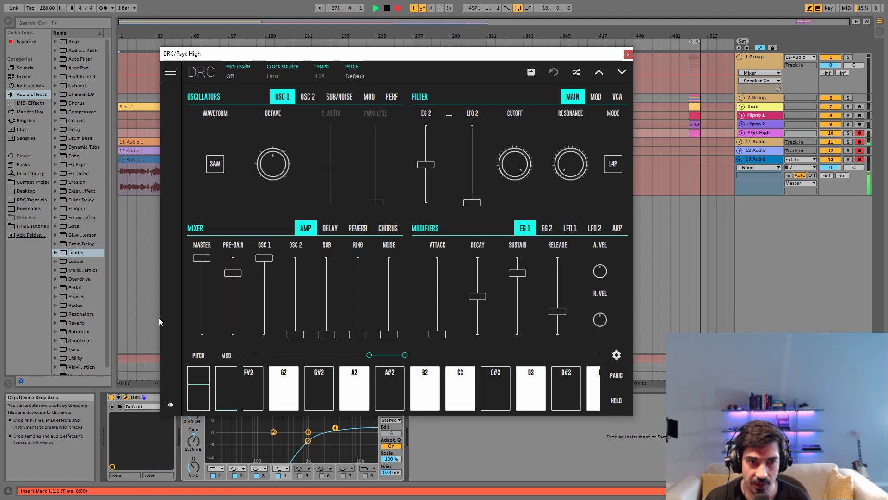
Lower Psyk High's master volume to about 0.58 and its pre-gain to about 0.4
left_click_drag(202, 258, 208, 296)
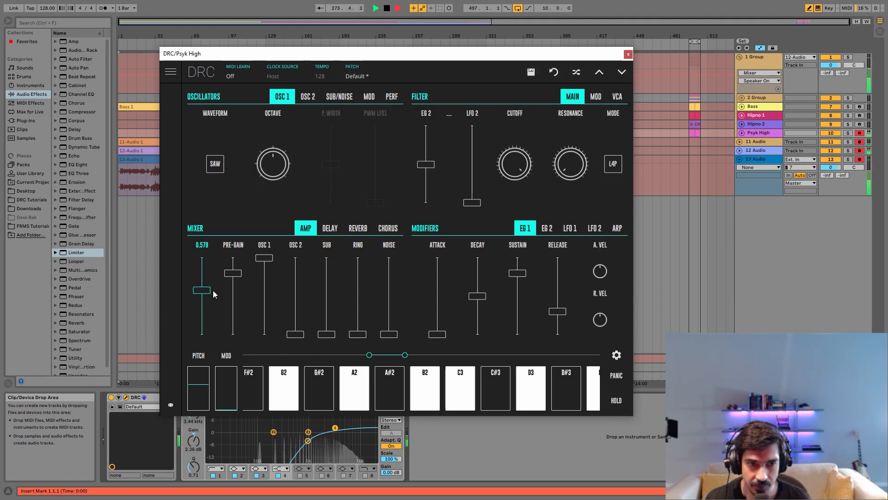
mouse_move(241, 297)
left_mouse_down()
mouse_move(243, 313)
mouse_move(245, 303)
left_mouse_up()
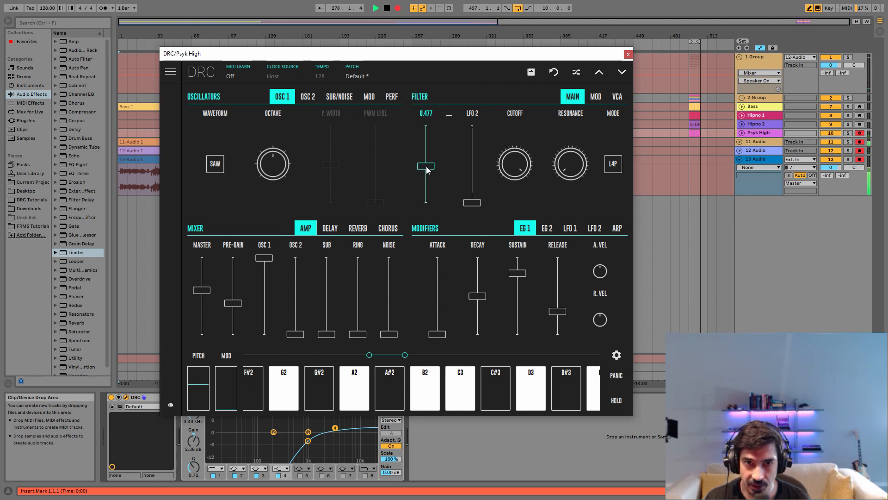
Raise the filter's EG 2 amount to about 0.55, bring the cutoff down from maximum and turn the resonance up high
left_click_drag(427, 169, 443, 160)
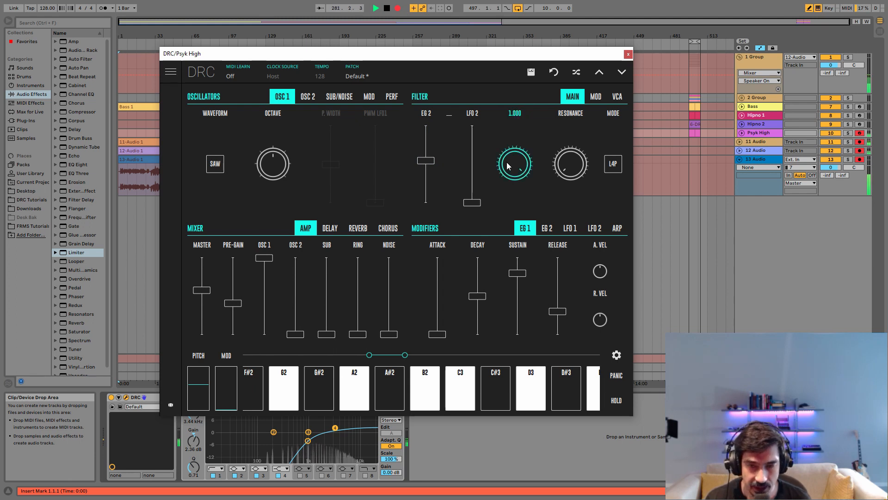
left_click_drag(509, 193, 510, 227)
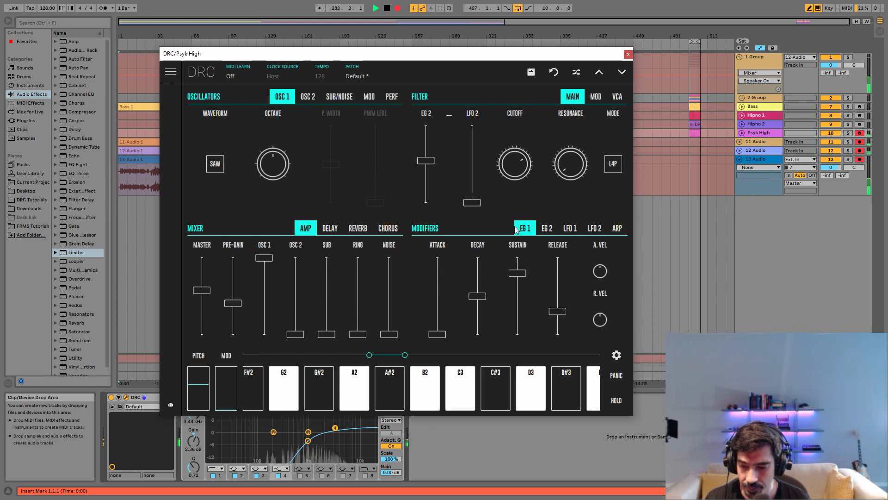
left_click_drag(572, 173, 550, 84)
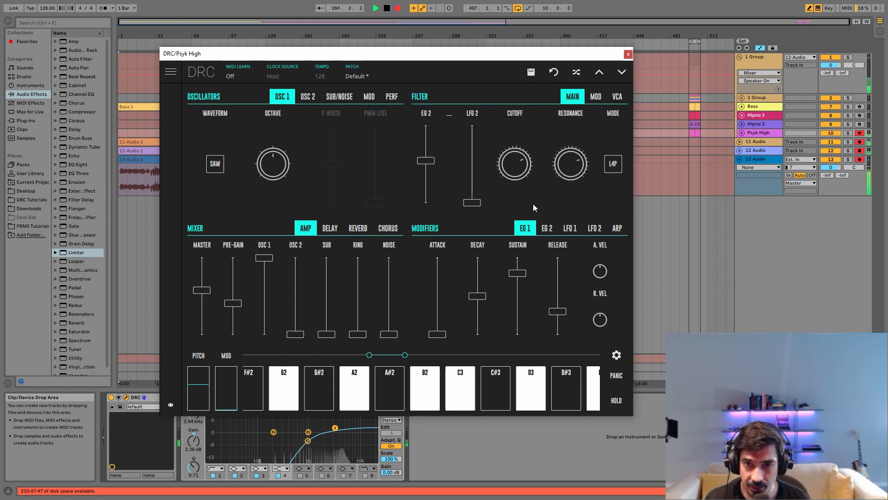
left_click_drag(570, 166, 548, 49)
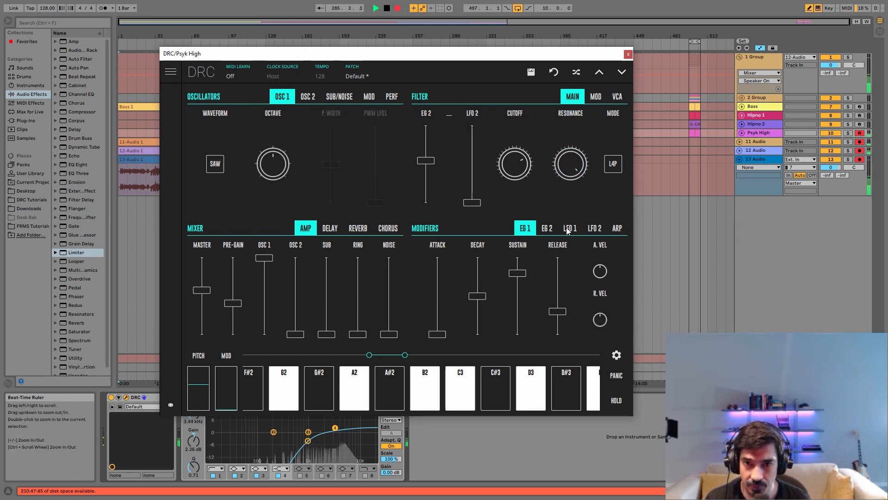
Sync LFO 2 at 1/16D with the F S&H waveform and raise the filter's LFO 2 amount to maximum
left_click(597, 228)
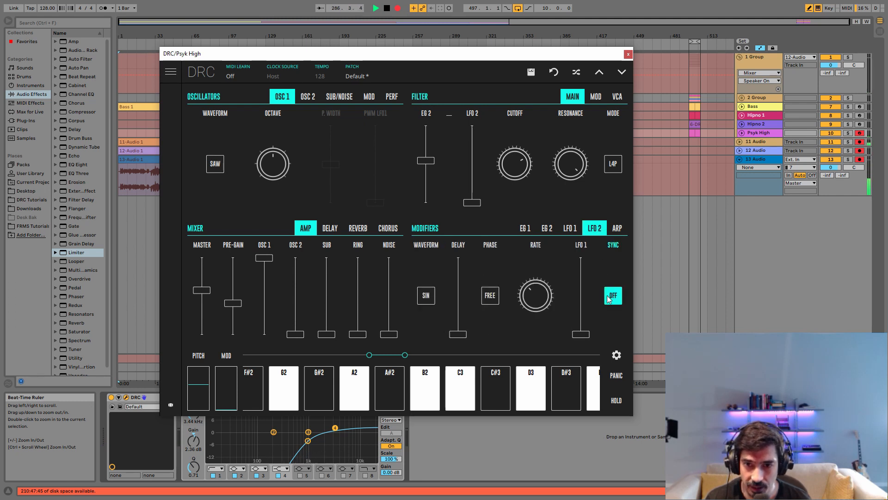
left_click_drag(550, 303, 551, 257)
left_click(424, 297)
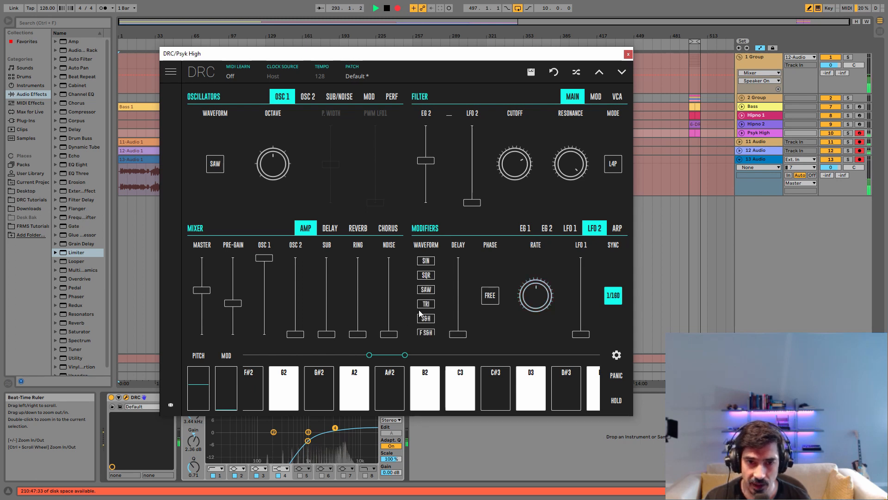
left_click(426, 334)
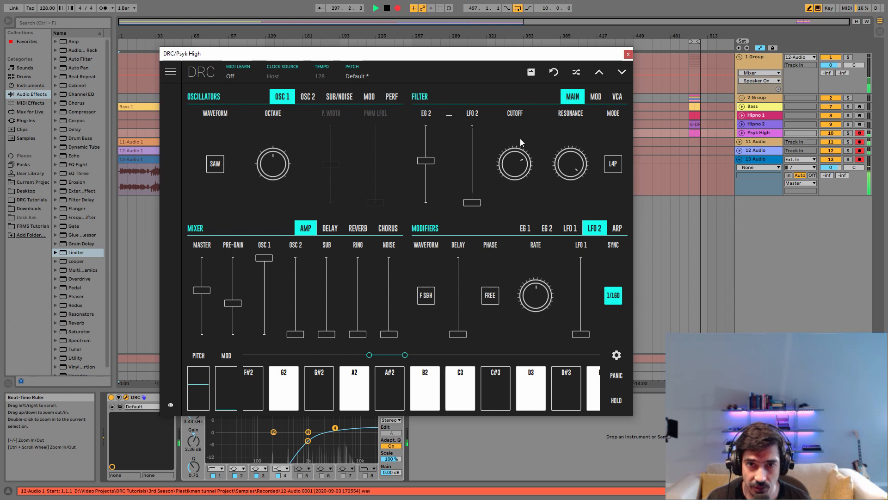
left_click_drag(476, 200, 475, 125)
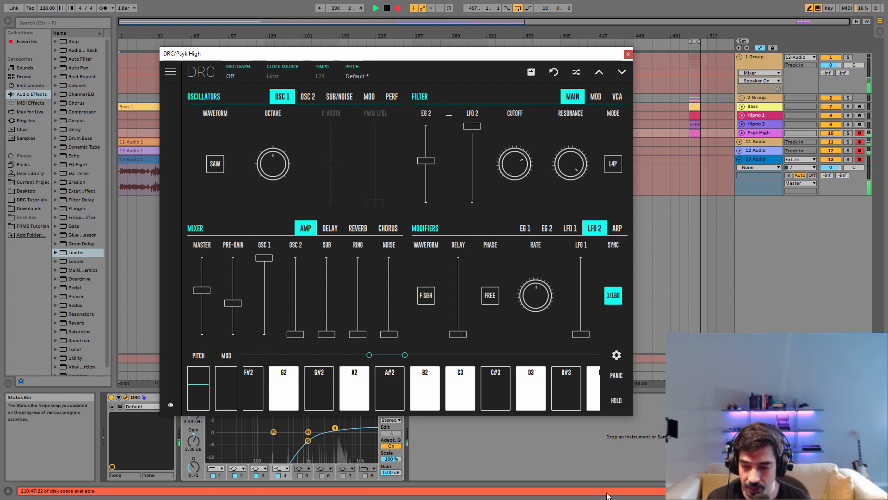
Shape EG 1 with sustain at zero, decay at about 0.34 and a shorter release
left_click(528, 228)
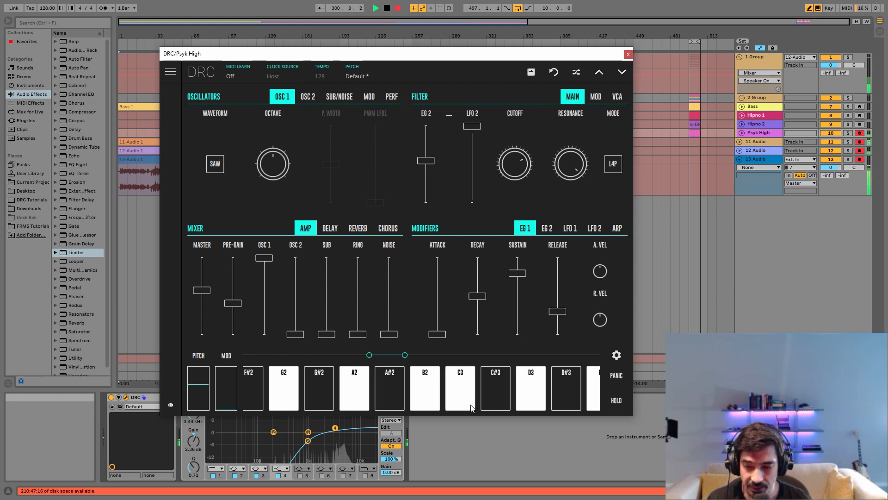
left_click_drag(517, 312, 516, 340)
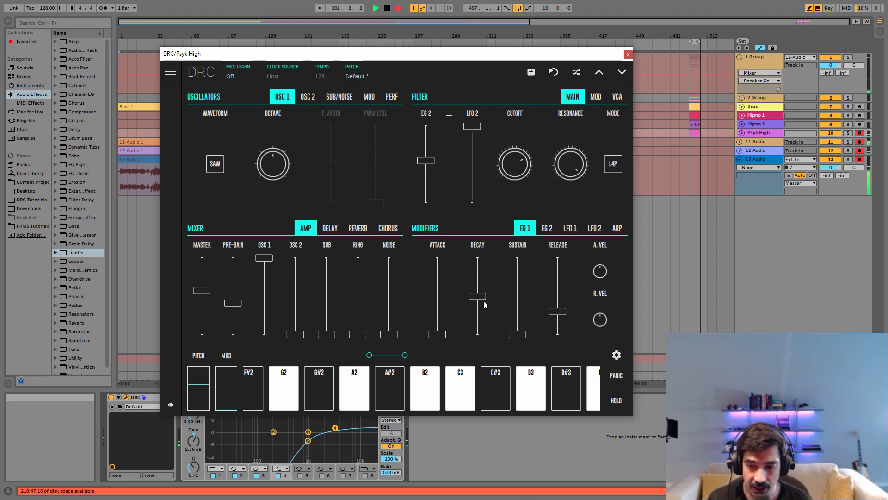
left_click_drag(480, 297, 484, 310)
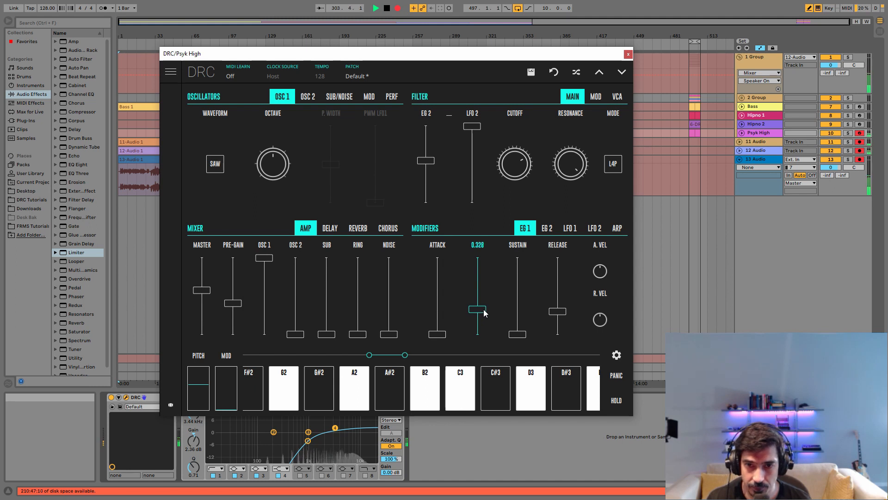
left_click(485, 313)
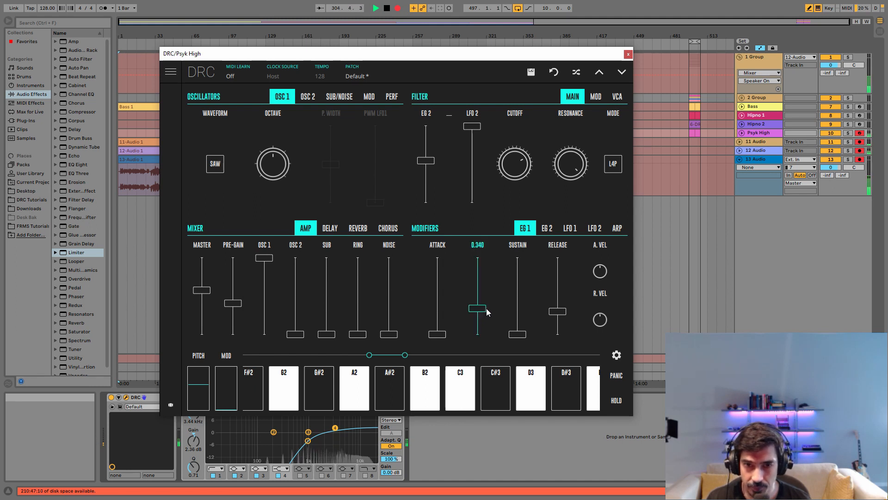
left_click_drag(485, 313, 485, 312)
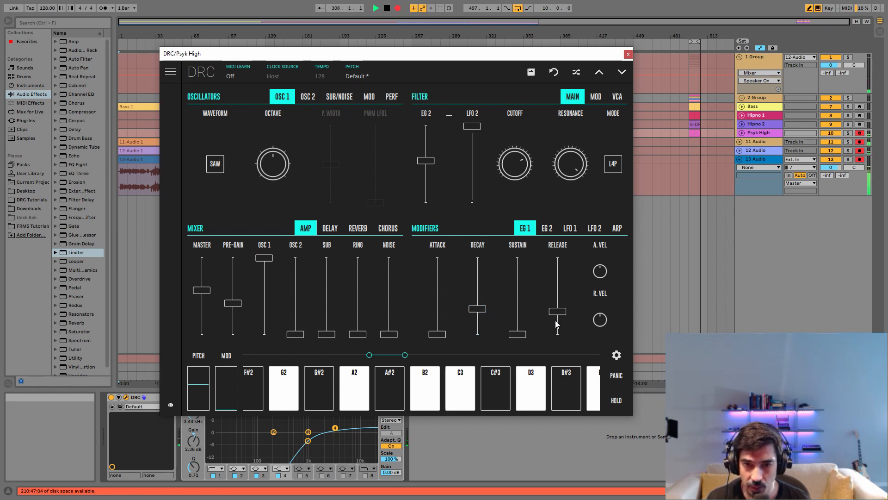
left_click_drag(560, 329, 567, 326)
Set EG 2's sustain to zero and decay to about 0.18, raise its release to just under halfway, and close the synth
left_click(545, 228)
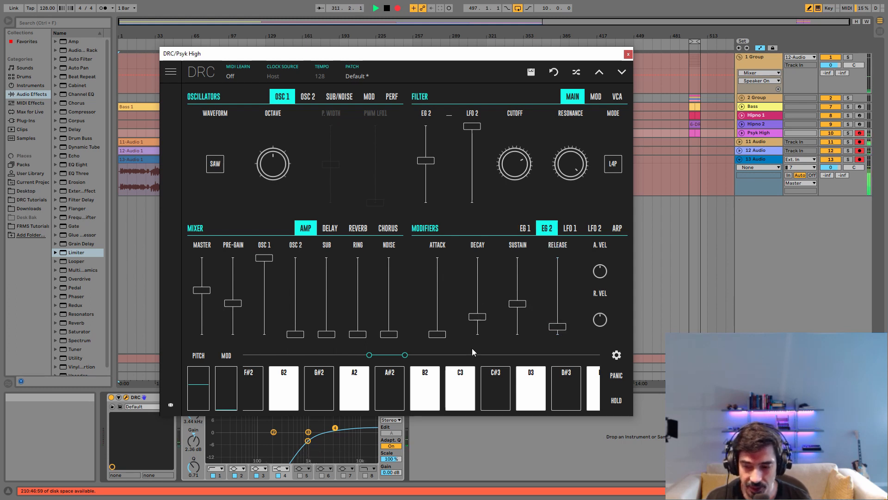
left_click_drag(518, 303, 518, 334)
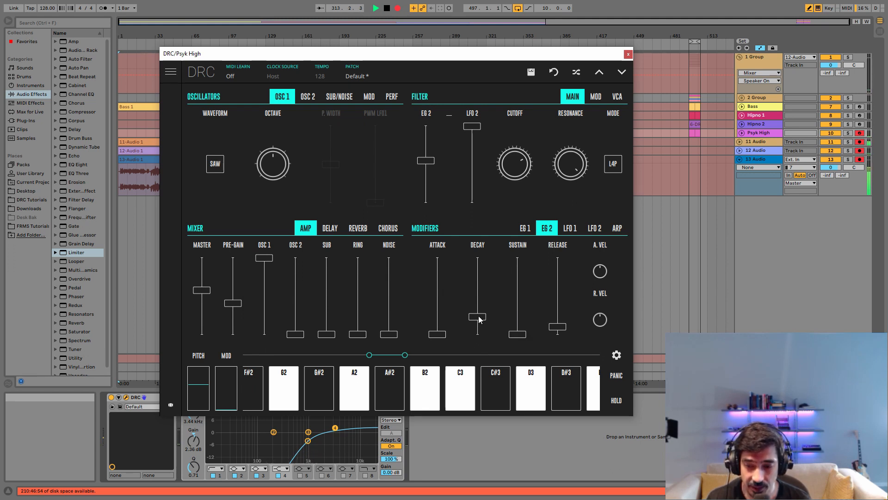
left_click_drag(479, 320, 481, 324)
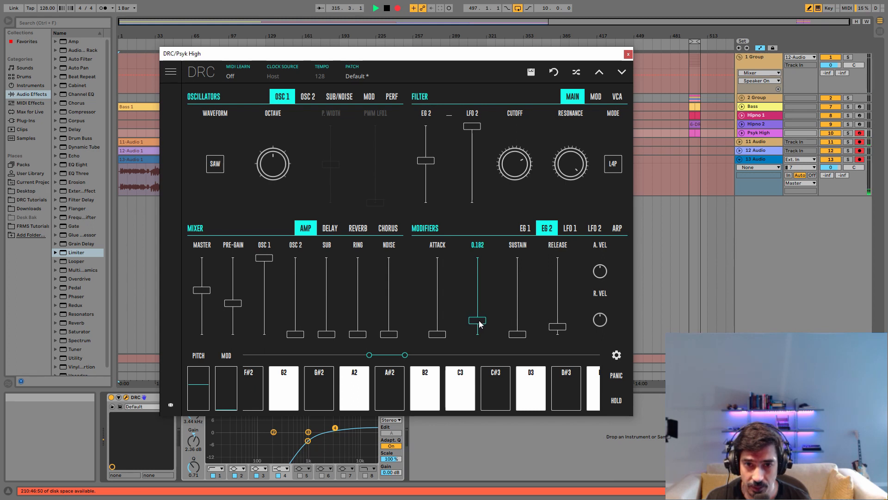
left_click_drag(565, 301, 566, 303)
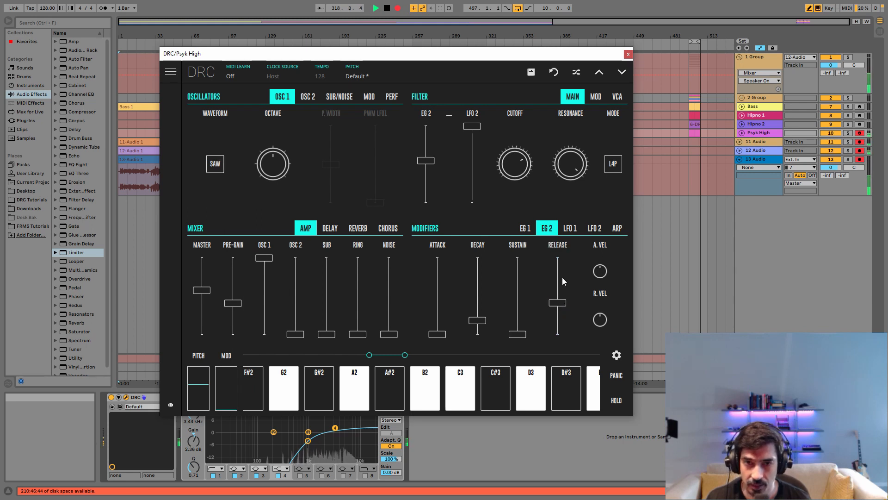
left_click(628, 54)
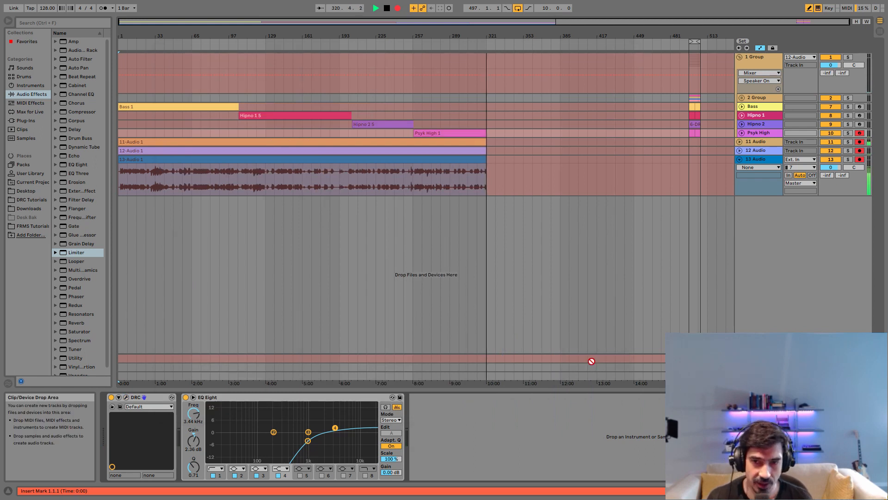
Examine return track A's Reverb settings and its K7D delay, including the character parameters
key("Tab")
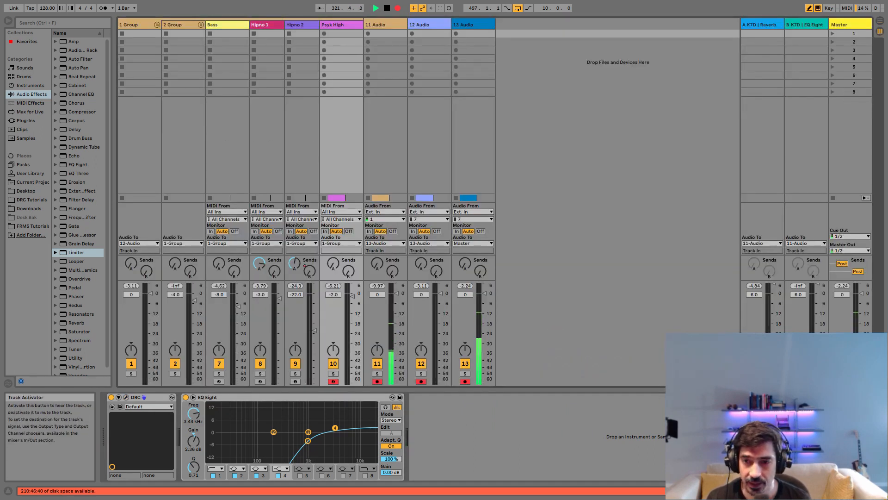
left_click(763, 24)
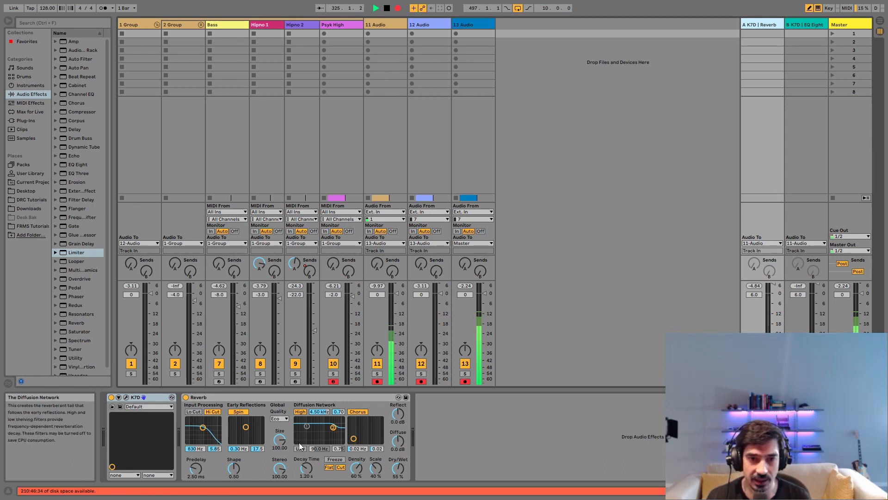
left_click(126, 397)
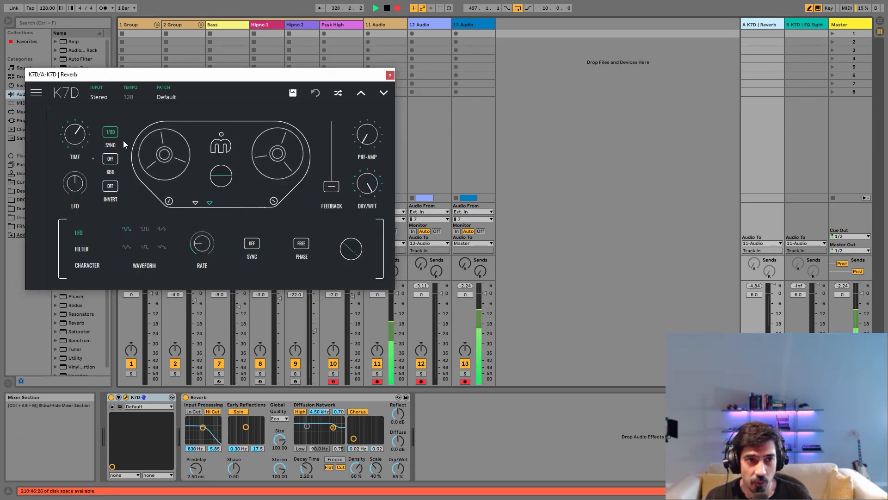
left_click(88, 262)
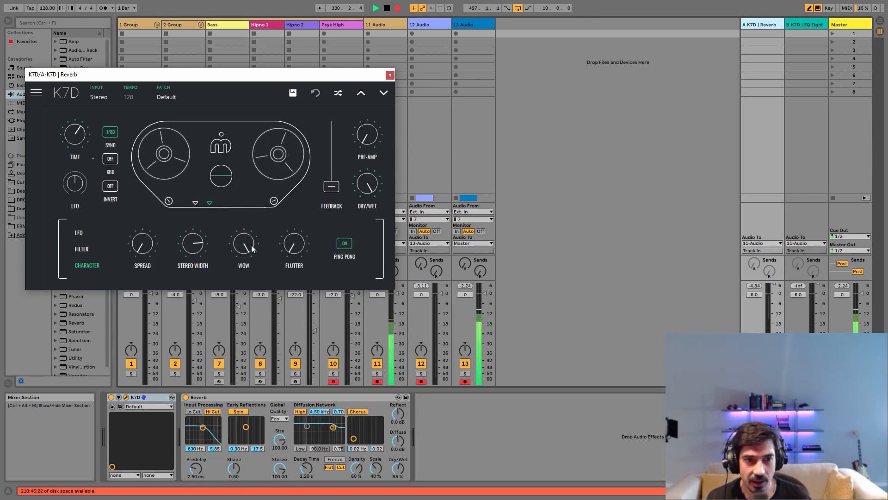
left_click(389, 75)
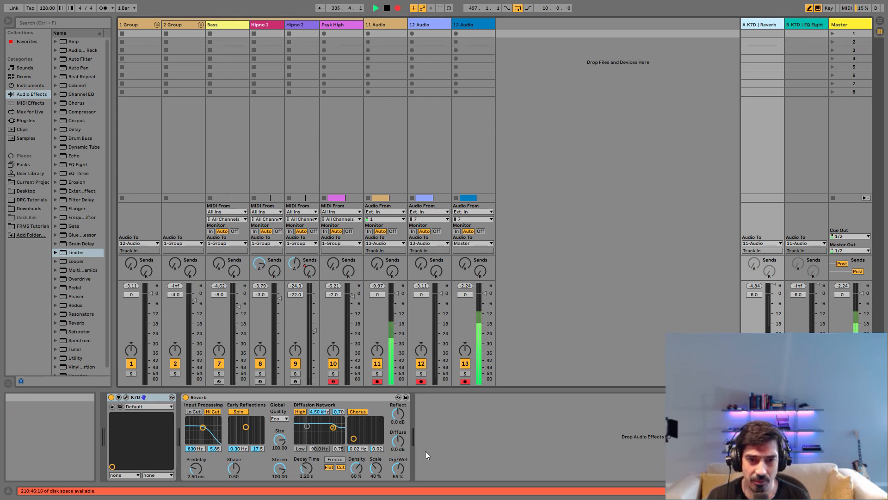
Examine return track B's device chain, including the low-cut band 1 of its EQ Eight
left_click(793, 26)
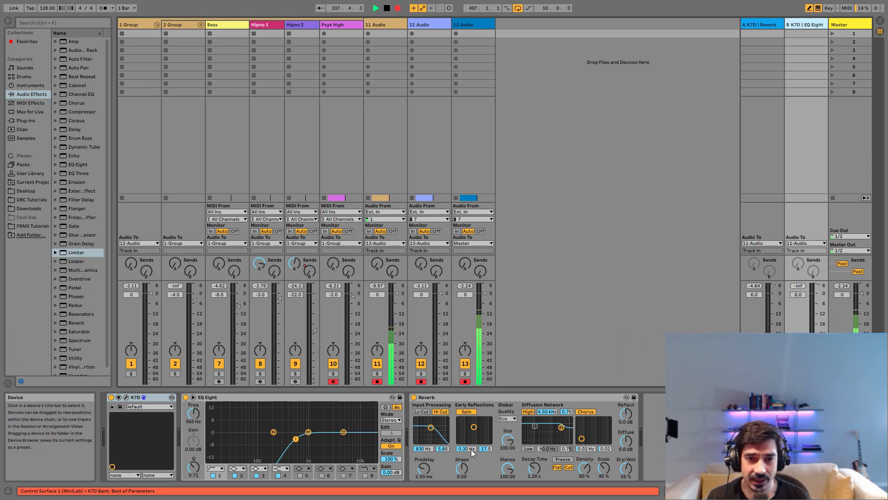
left_click(296, 439)
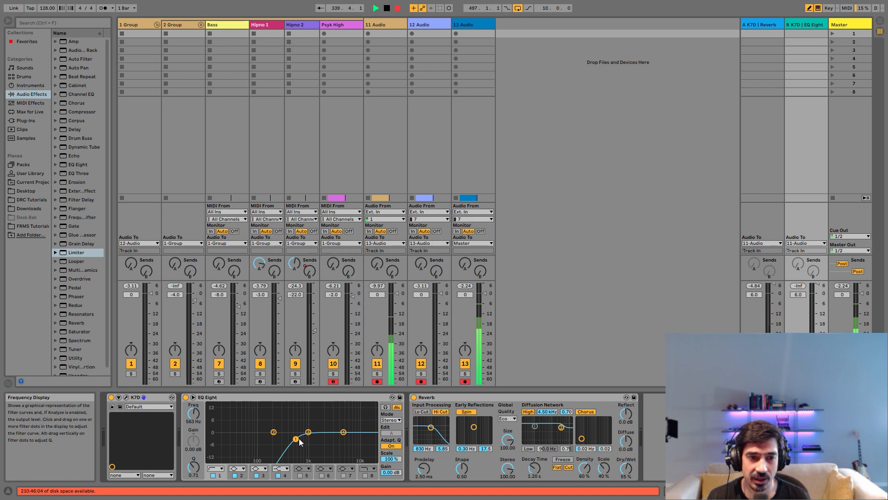
left_click(280, 398)
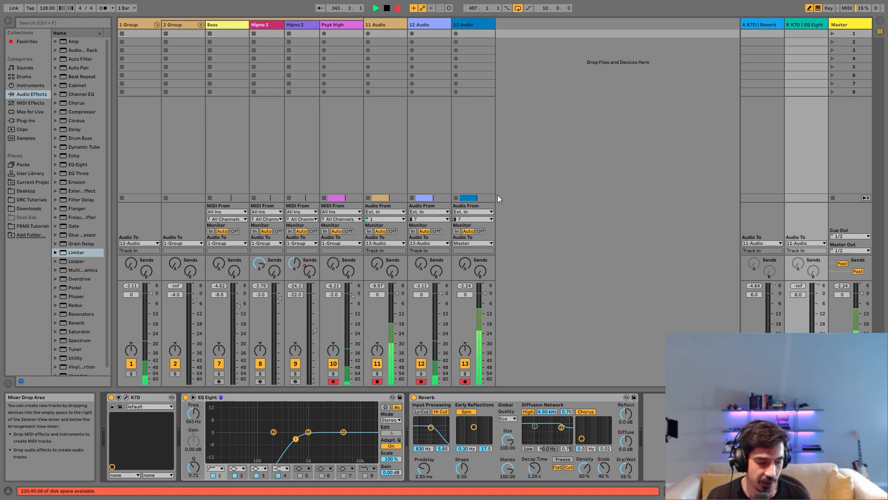
Move the loop section at bar 497 to start at bar 353 in the arrangement, pausing the recording only during the move
key("Tab")
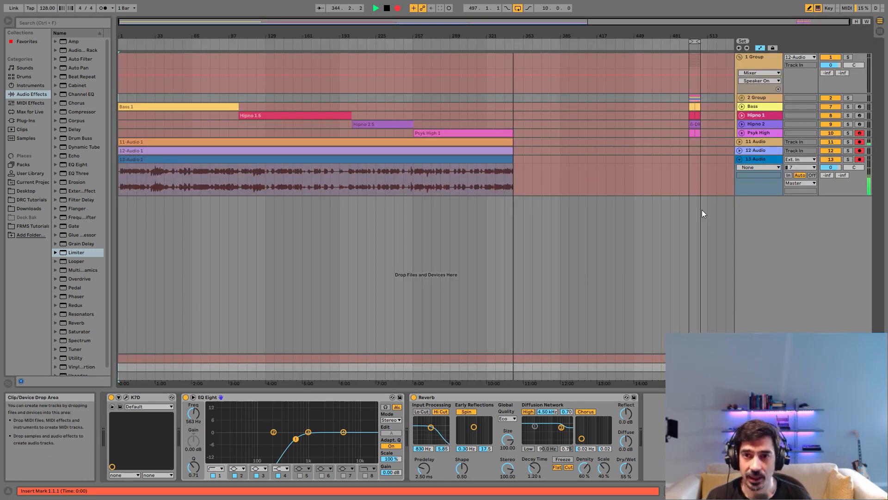
left_click_drag(707, 184, 691, 99)
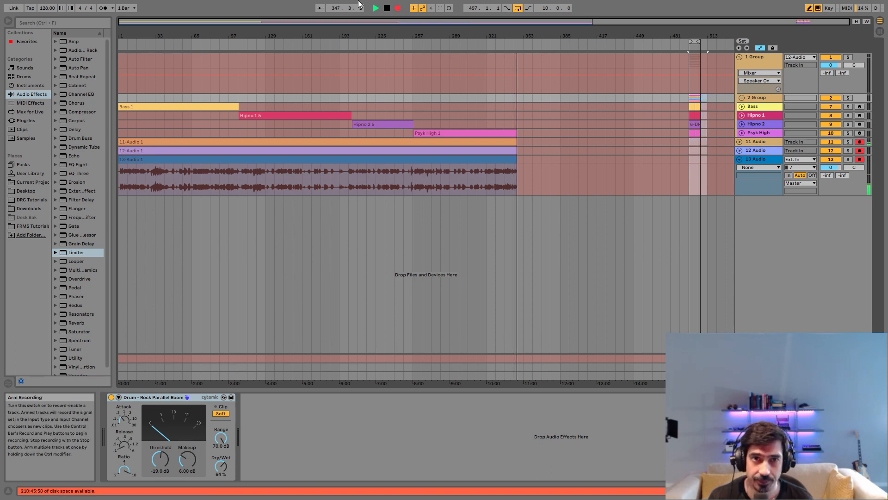
left_click(398, 8)
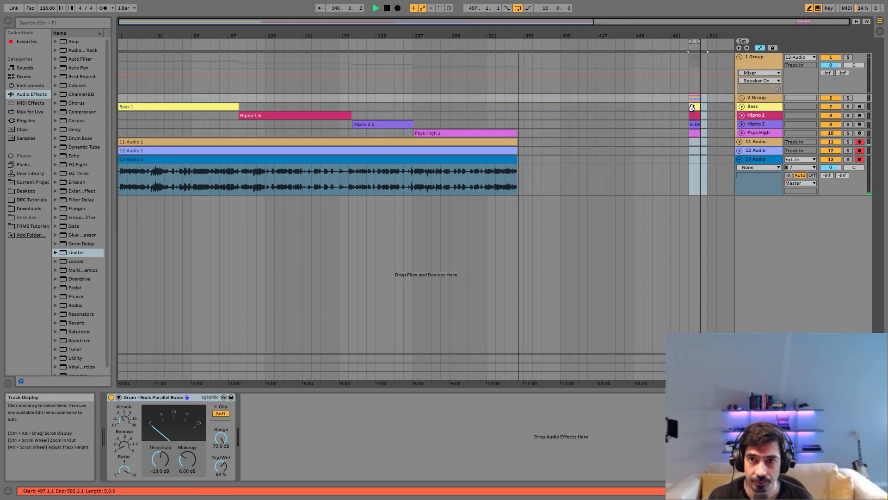
left_click_drag(691, 107, 526, 108)
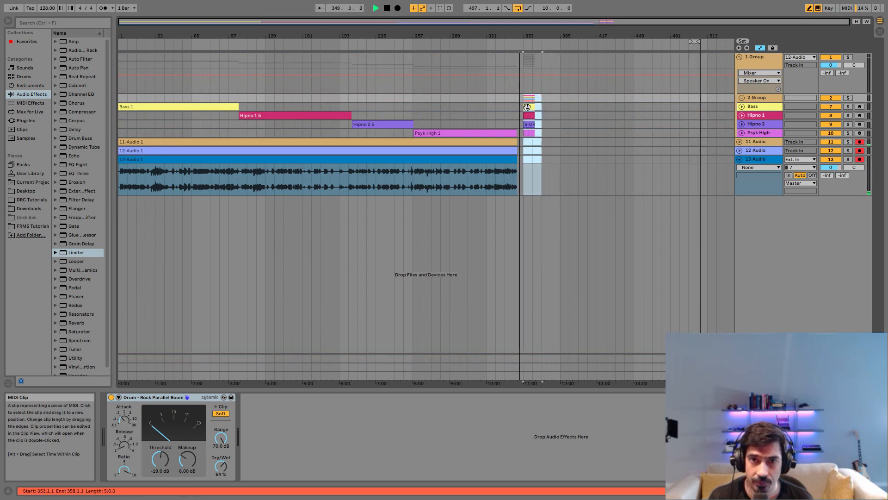
key("F9")
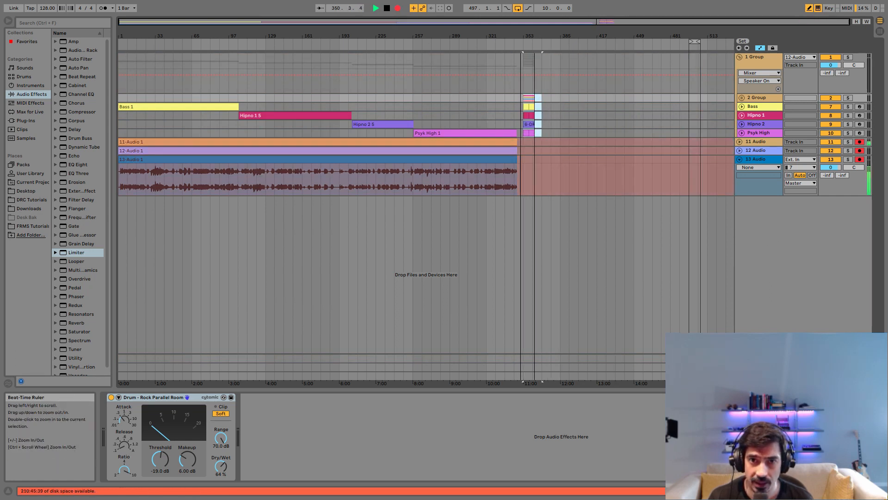
left_click_drag(534, 35, 536, 98)
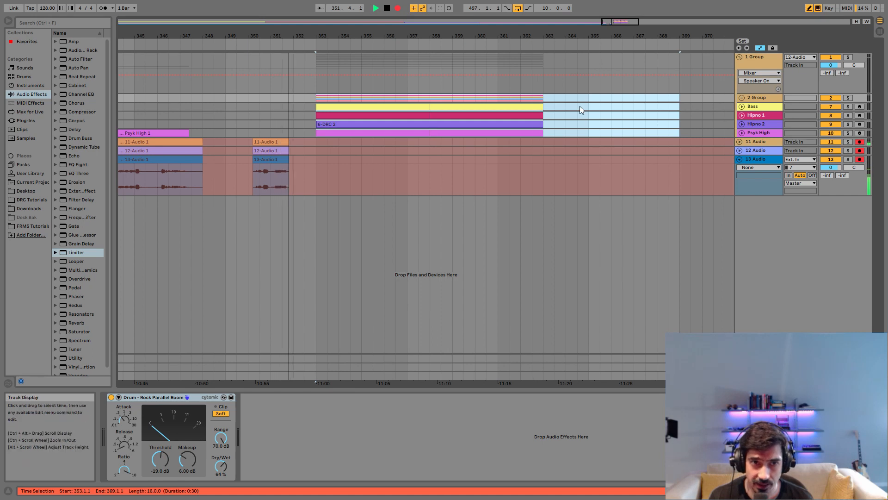